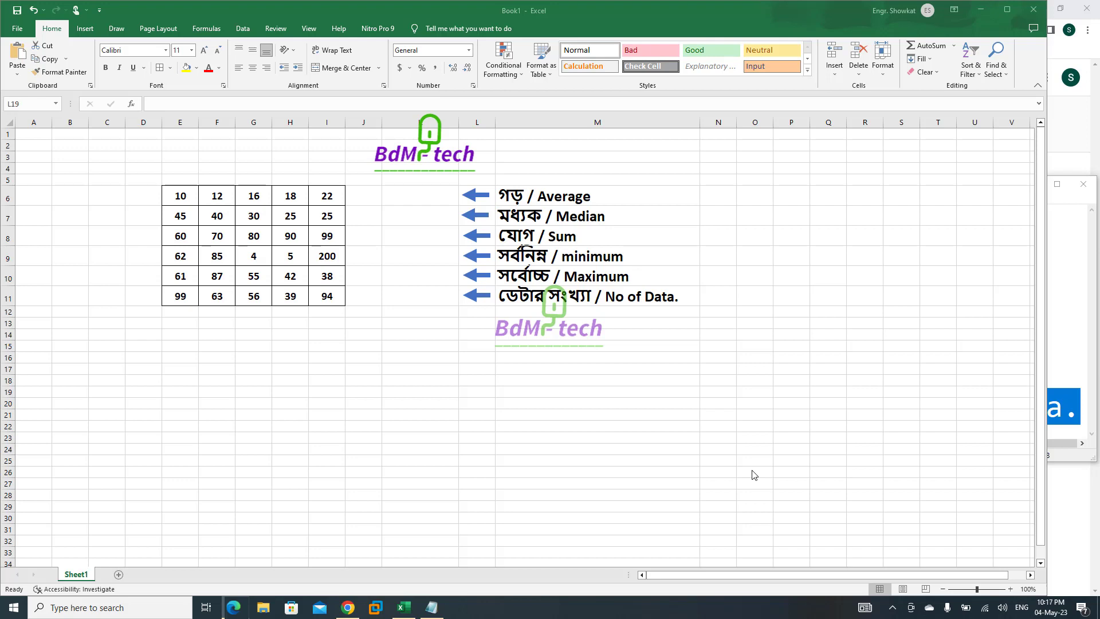
Calculate the average of the first data row, E6:I6, in cell K6 with the AVERAGE function.
left_click(415, 196)
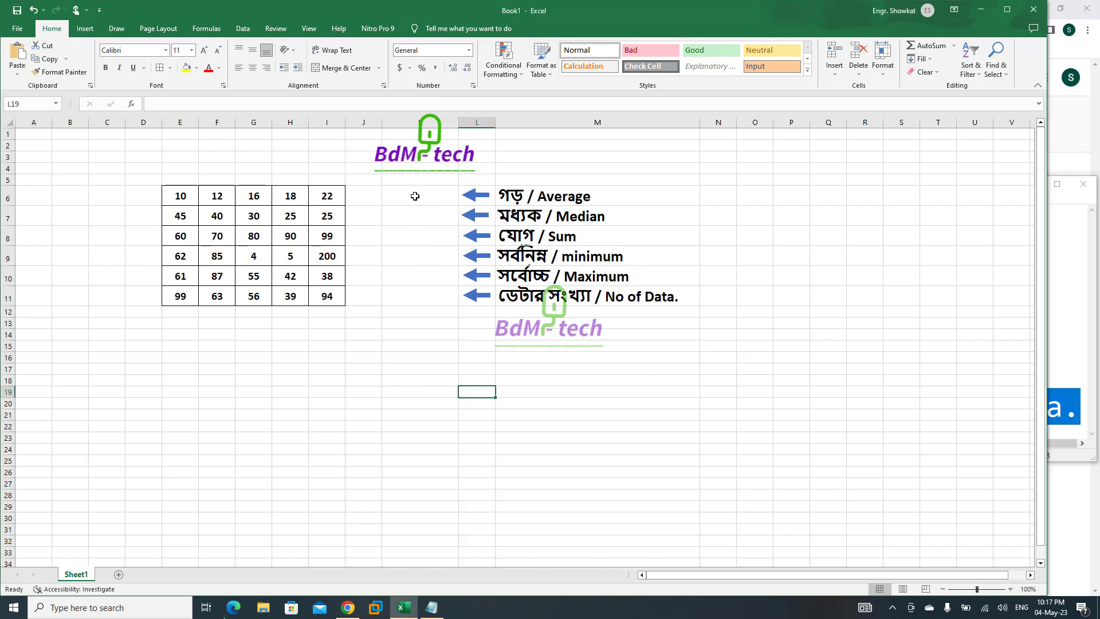
left_click(414, 196)
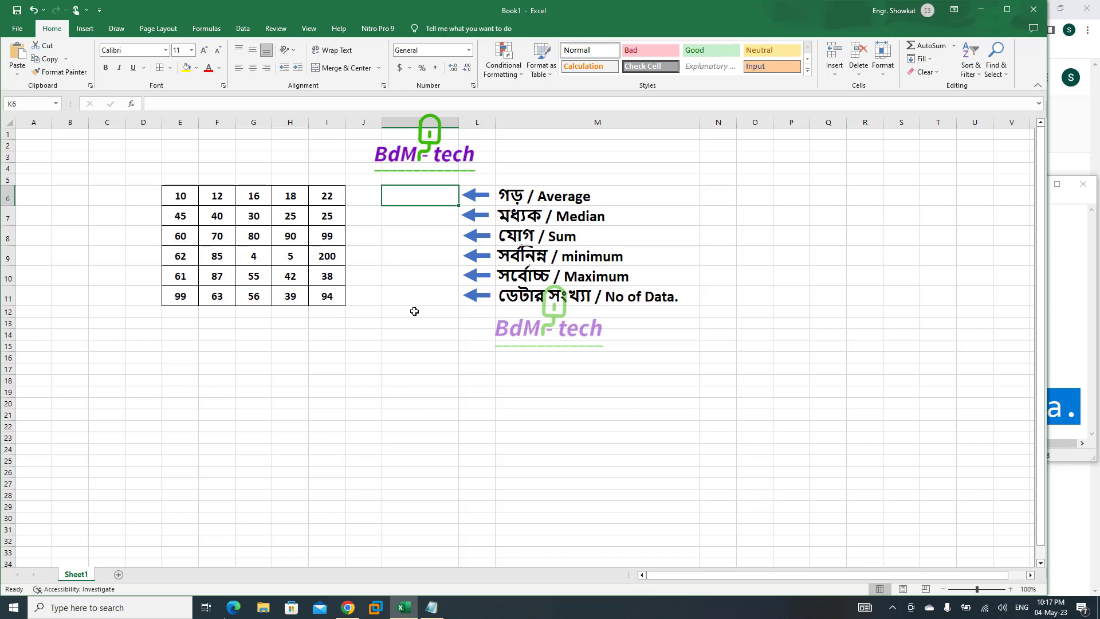
type("=")
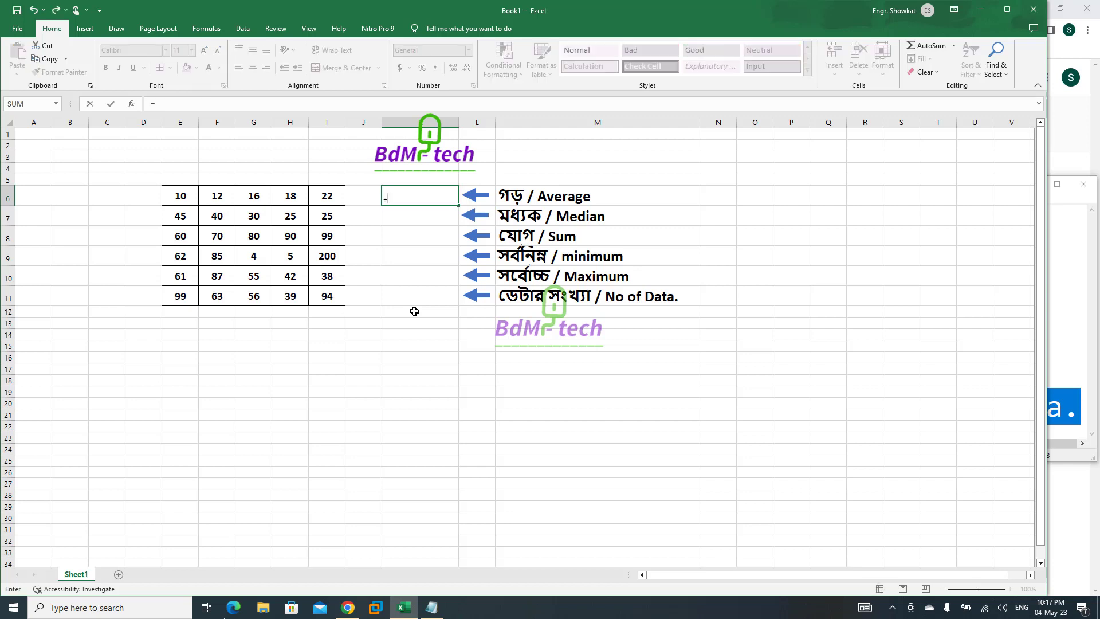
type("av")
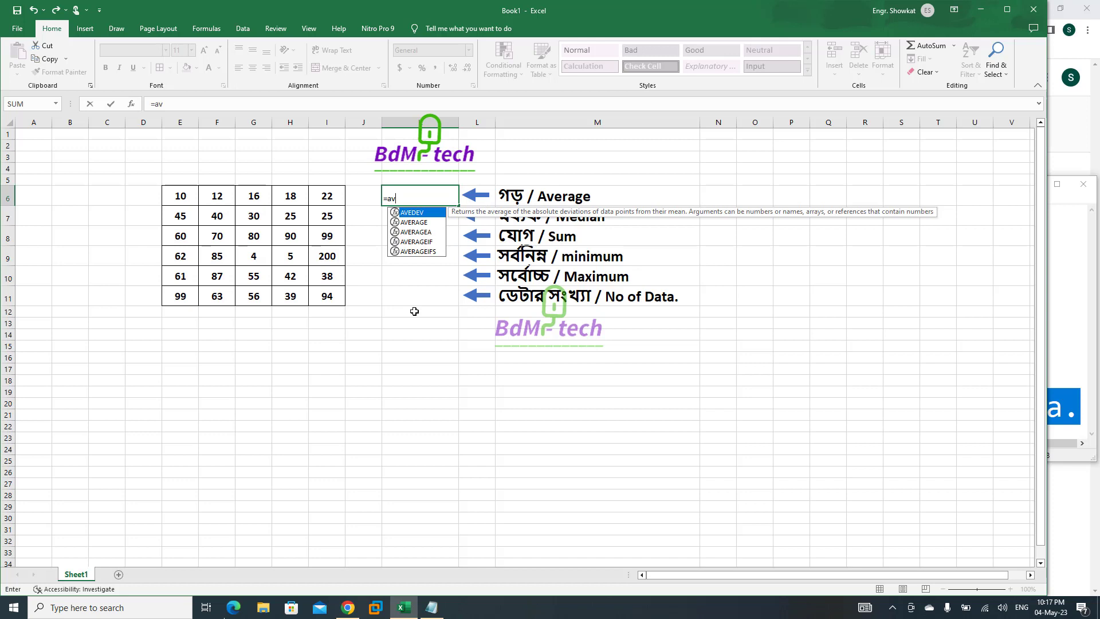
type("er")
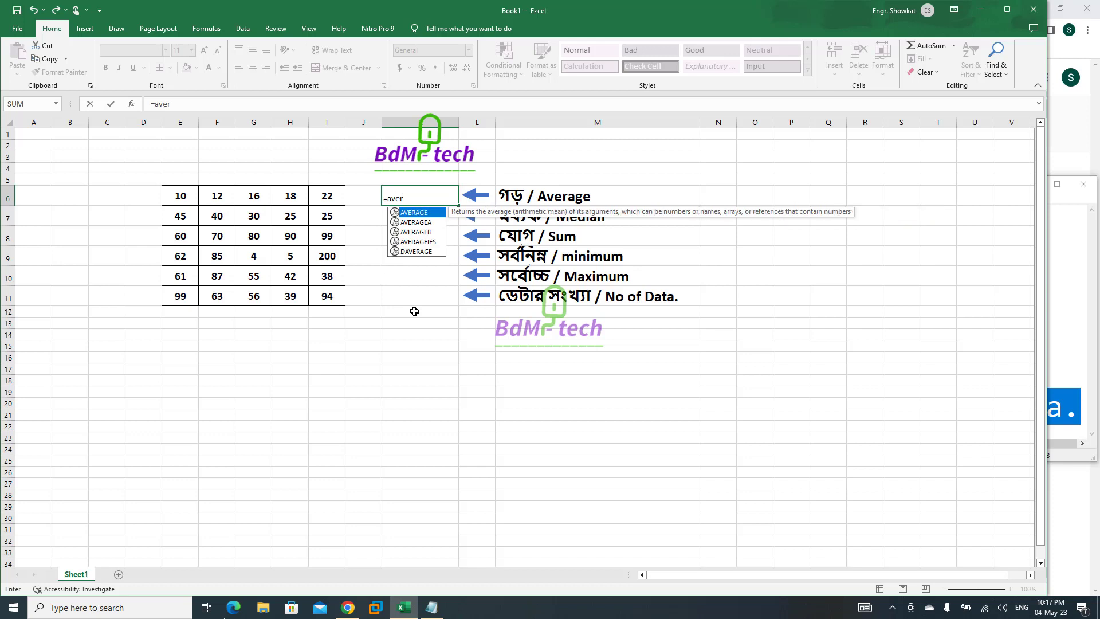
type("age(")
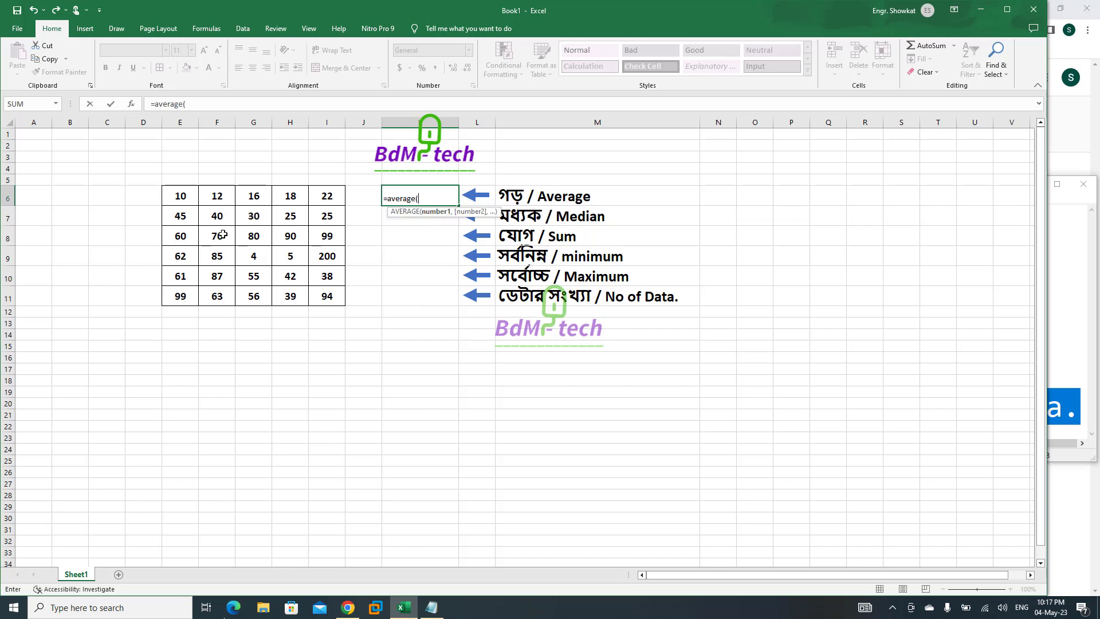
left_click(182, 196)
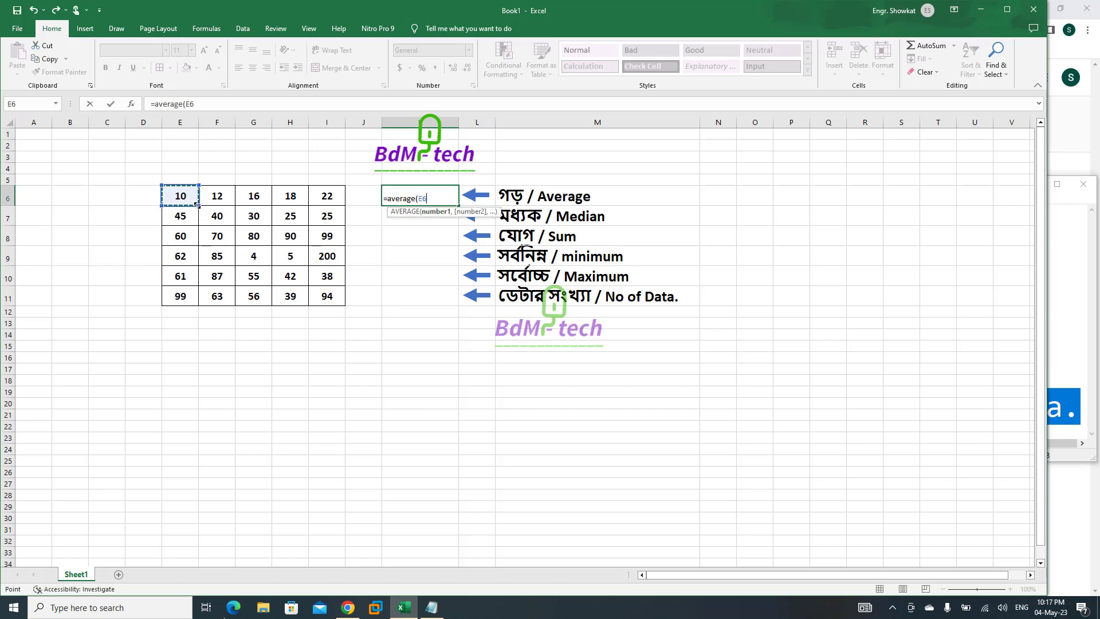
left_click_drag(189, 198, 336, 214)
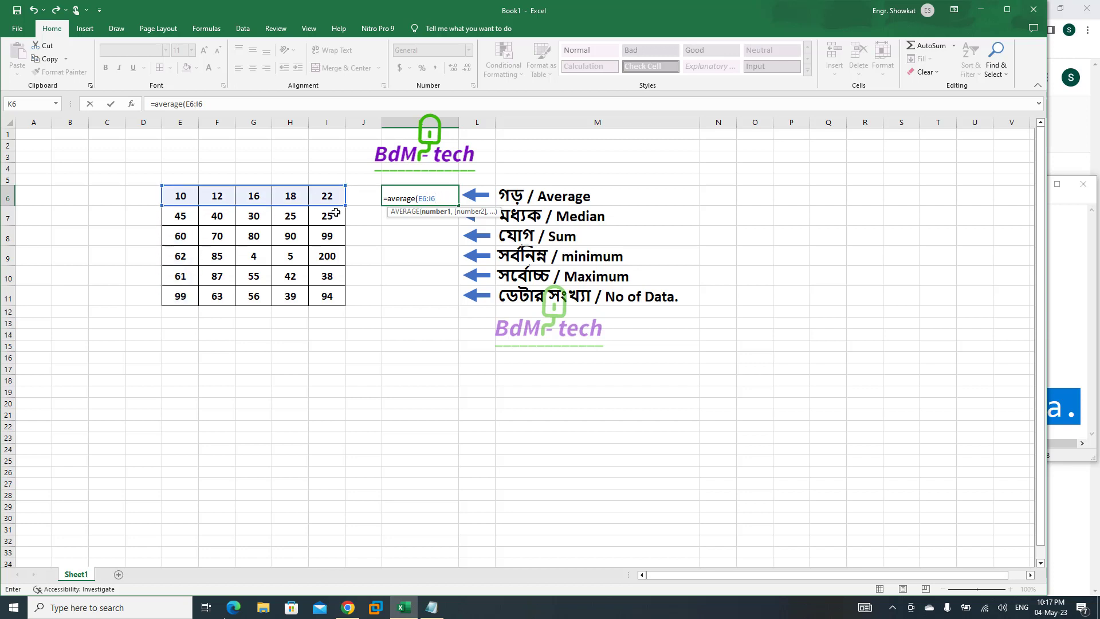
key("Return")
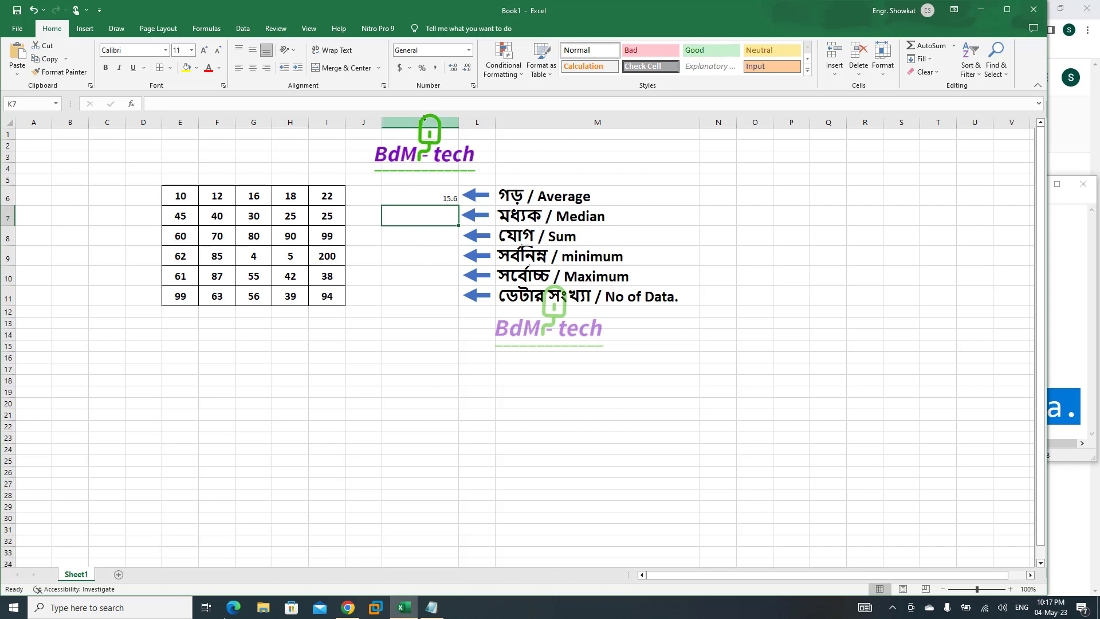
Format the whole of column K as bold with font size 20.
left_click(401, 122)
left_click(105, 68)
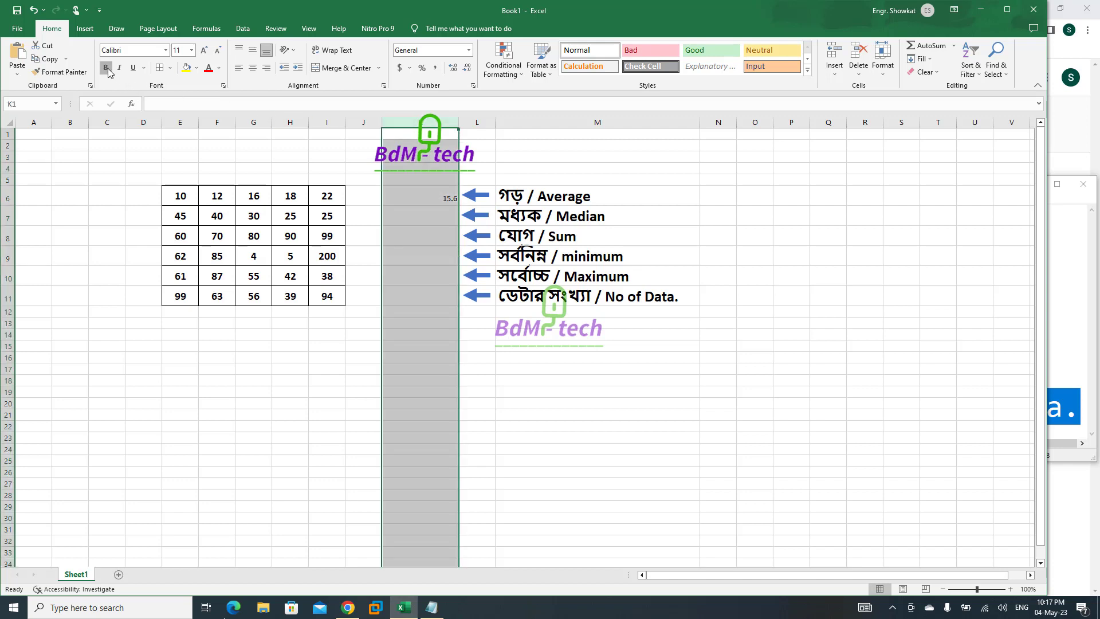
left_click(180, 50)
type("20")
key("Return")
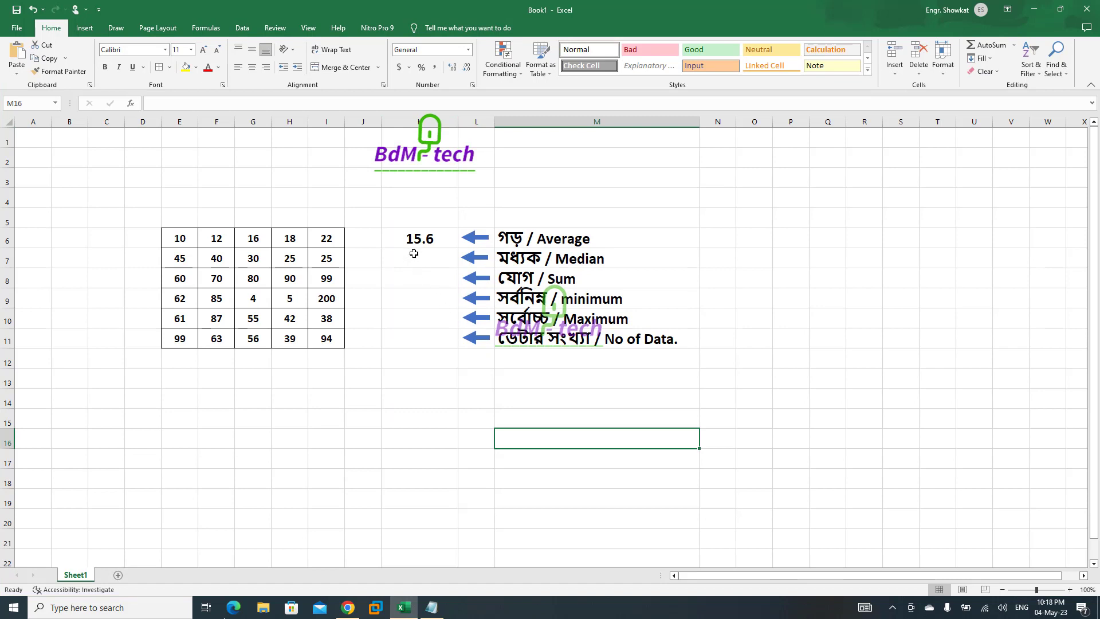
Calculate the median of the data range E6:I11 in cell K7 with the MEDIAN function.
left_click(413, 253)
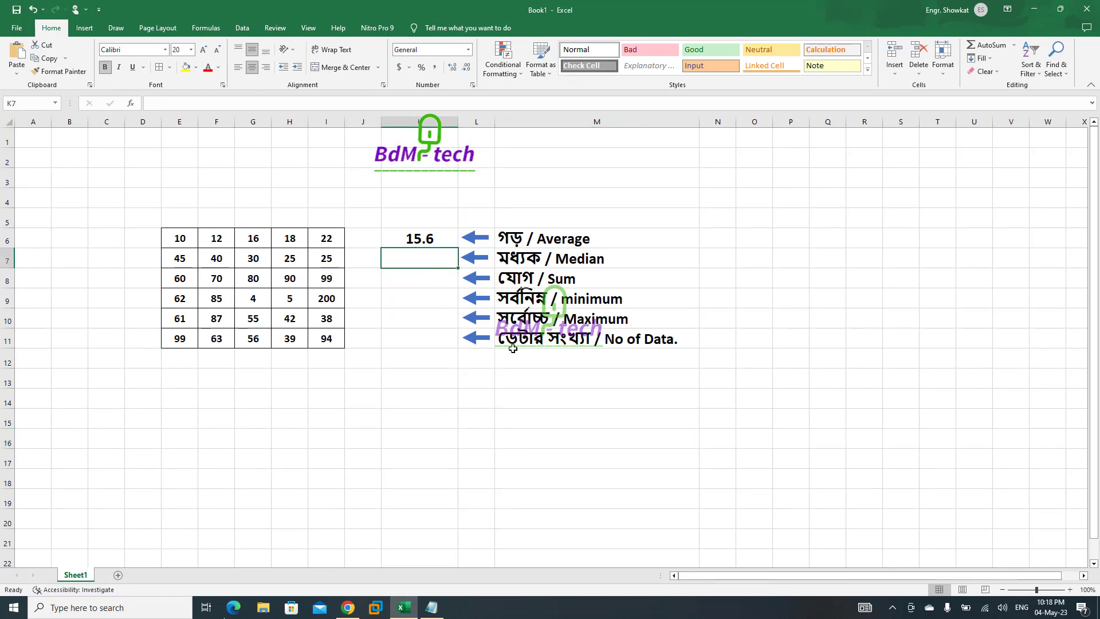
type("=")
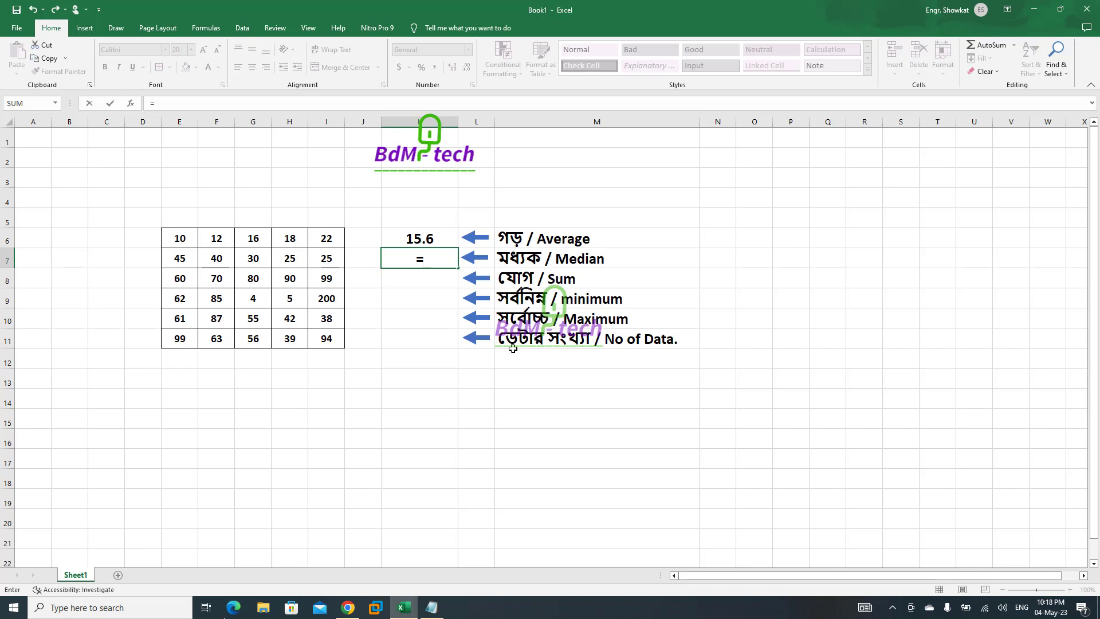
type("medi")
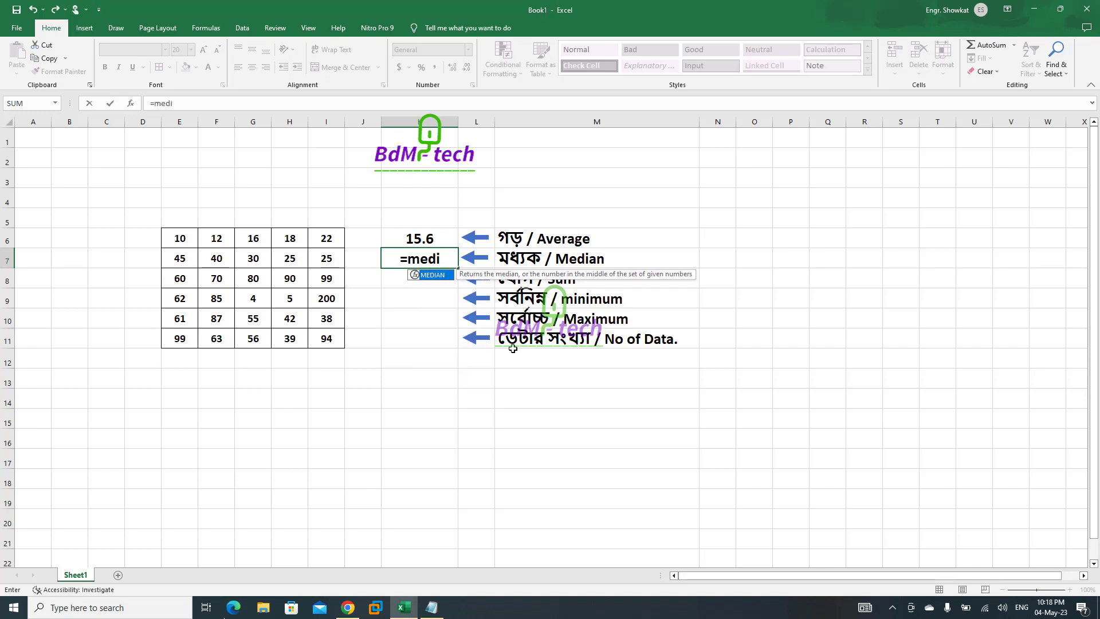
type("an")
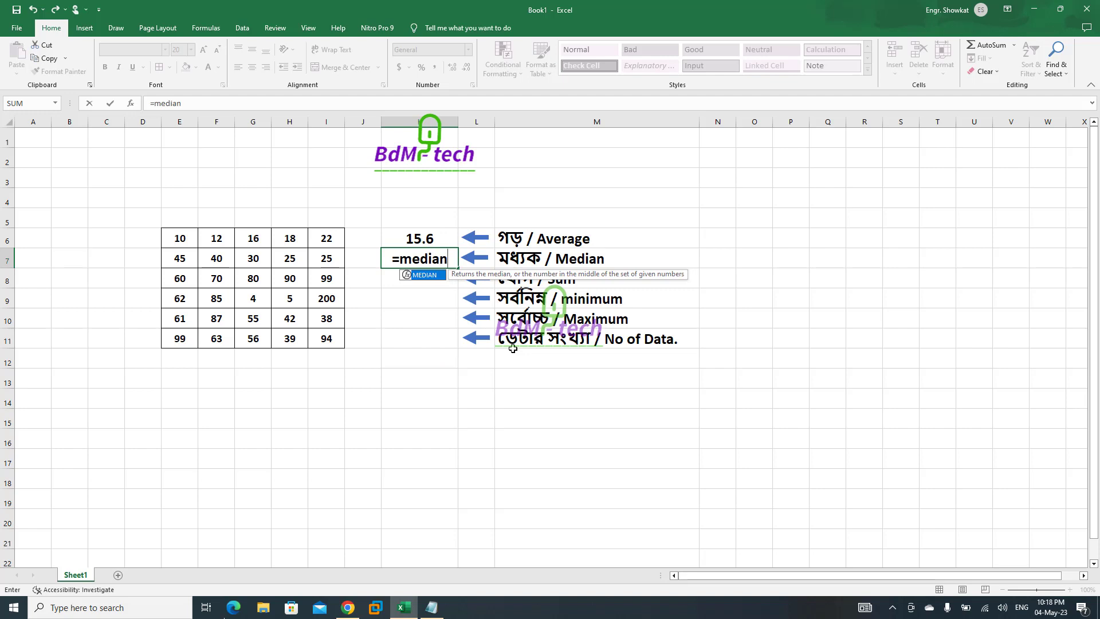
type("(")
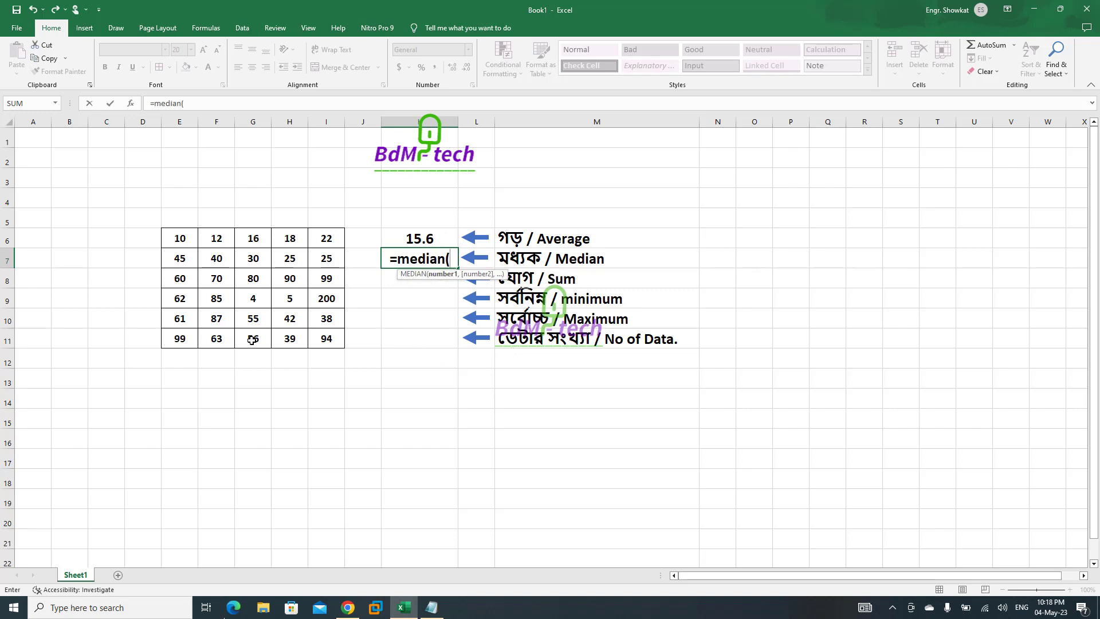
left_click_drag(186, 236, 330, 342)
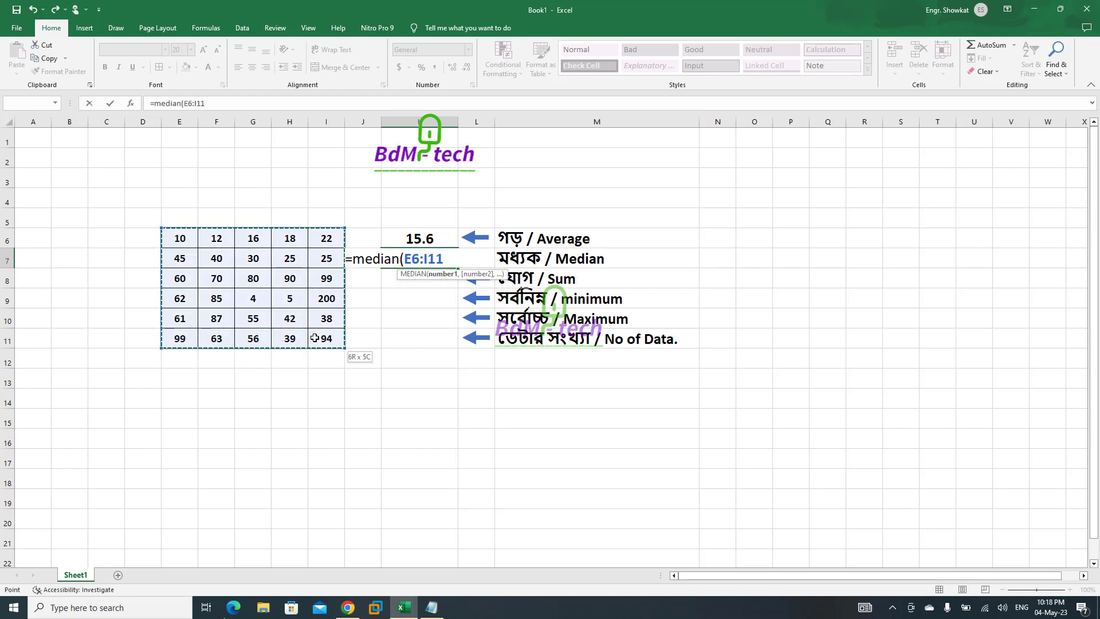
type(")")
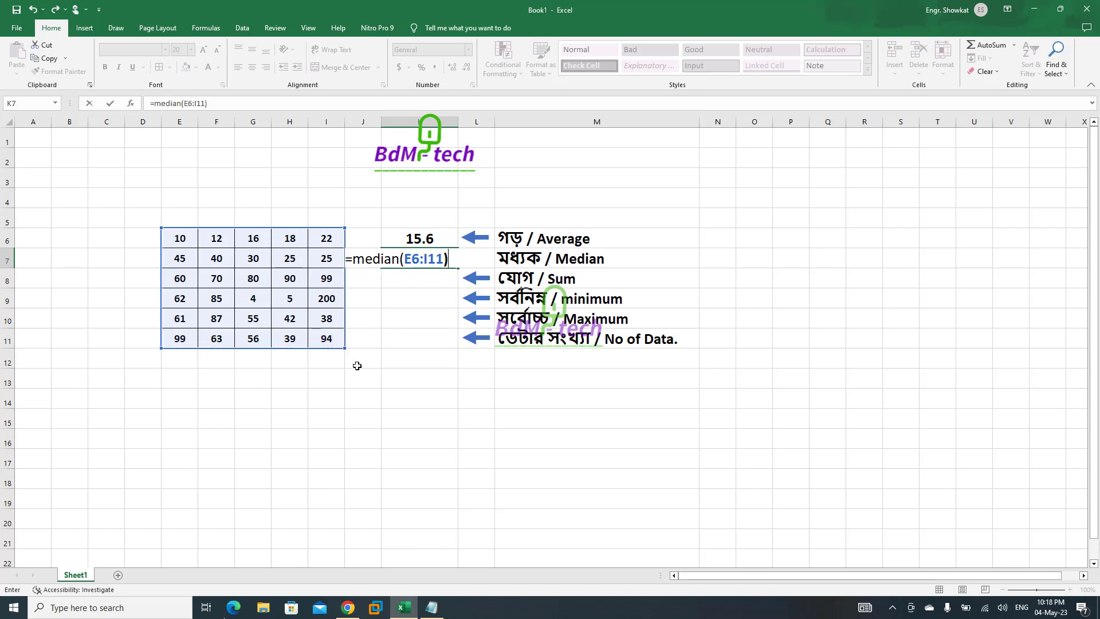
key("Return")
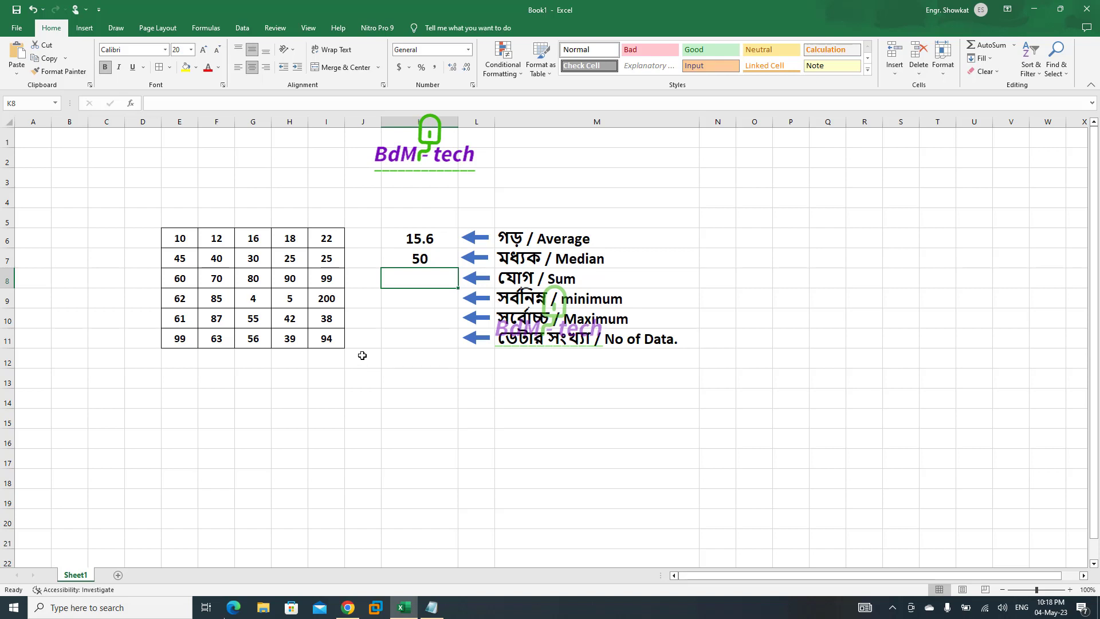
Calculate the sum of E6:I11 in cell K8 with the SUM function, and select the data range to check it.
type("=")
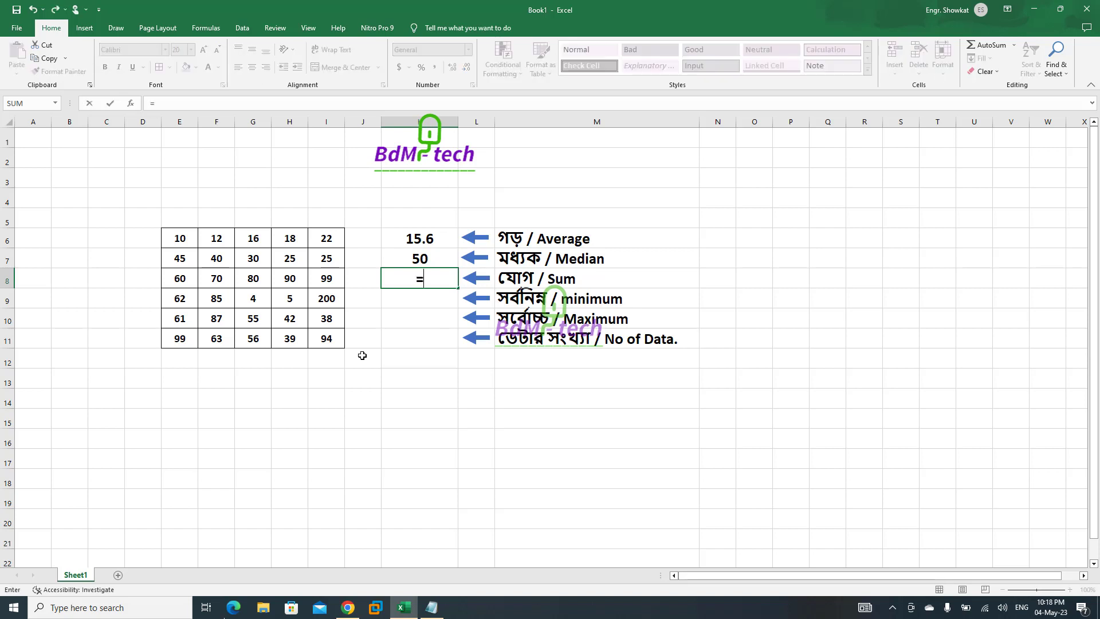
type("su")
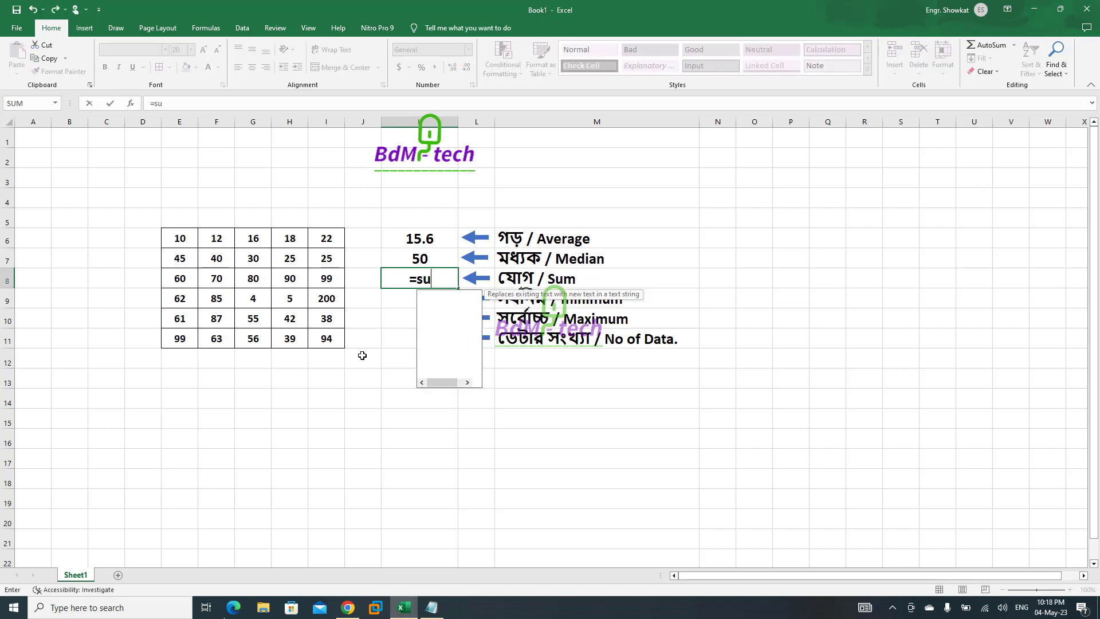
type("m(")
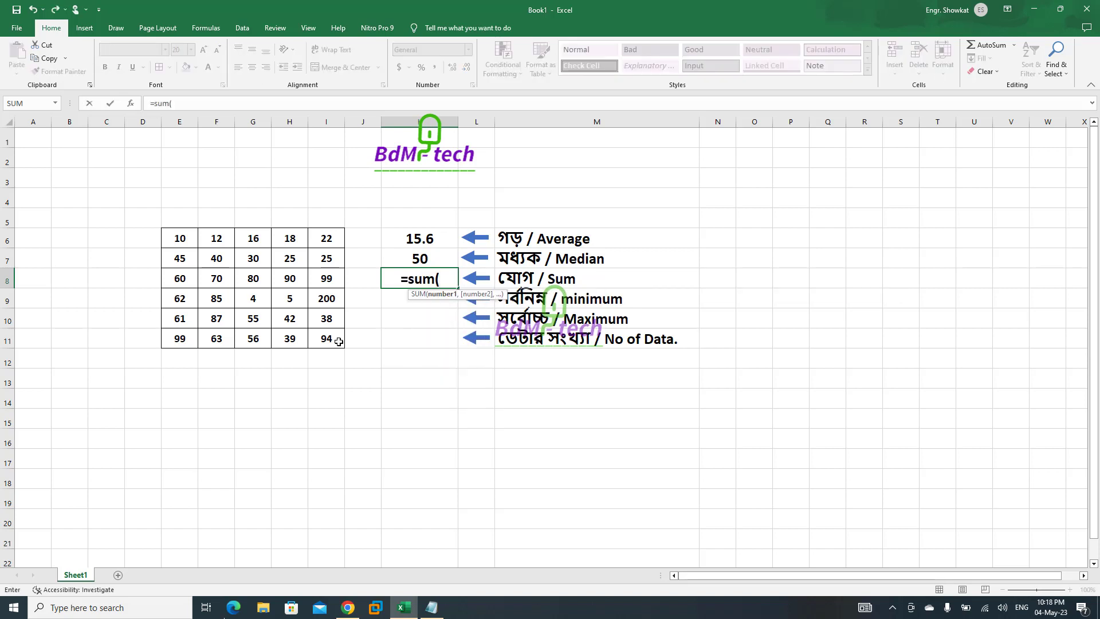
left_click(185, 239)
left_click_drag(185, 239, 322, 351)
type(")")
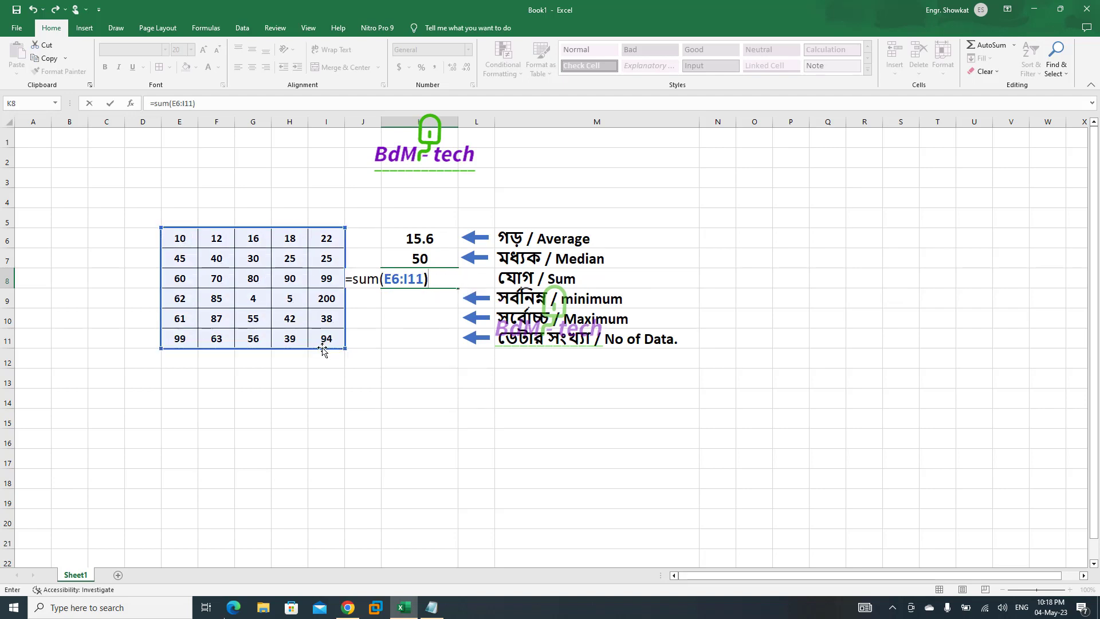
key("Return")
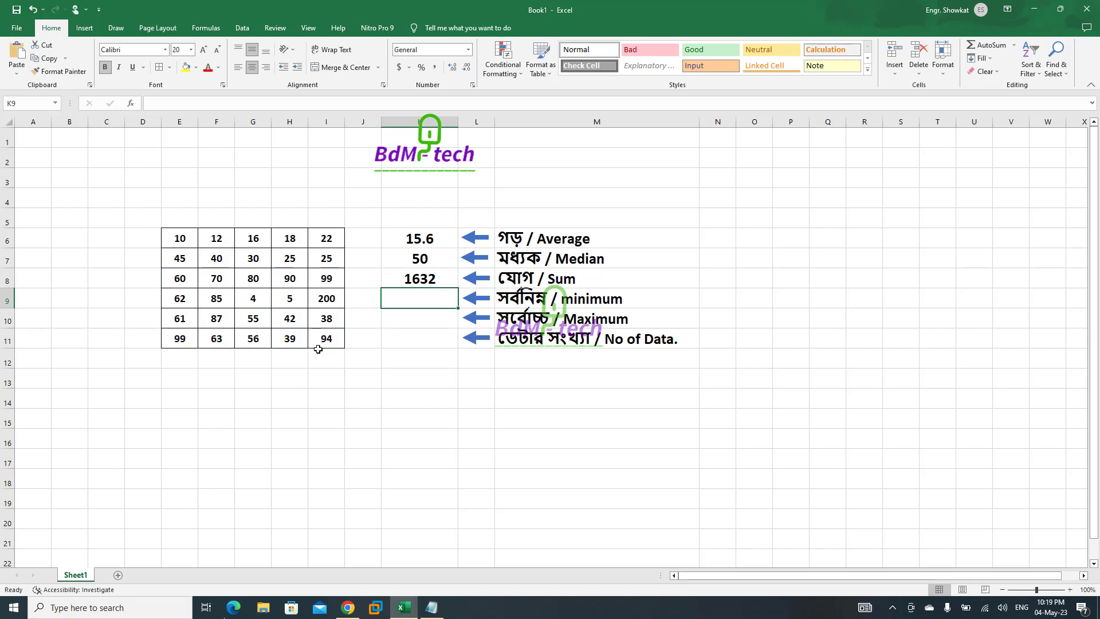
left_click_drag(167, 241, 327, 340)
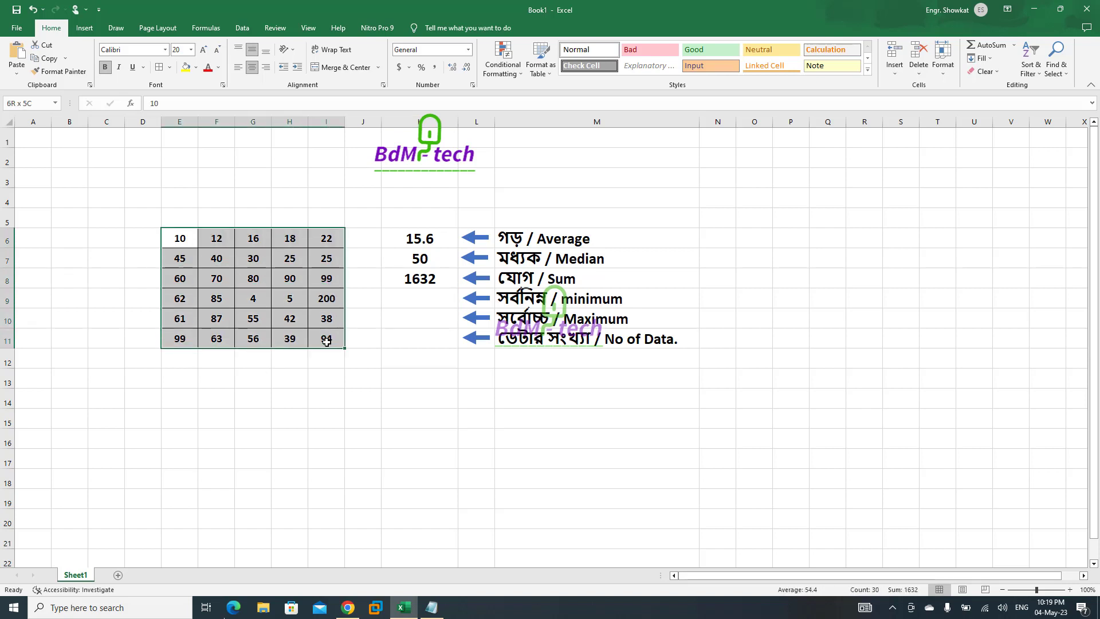
left_click(412, 355)
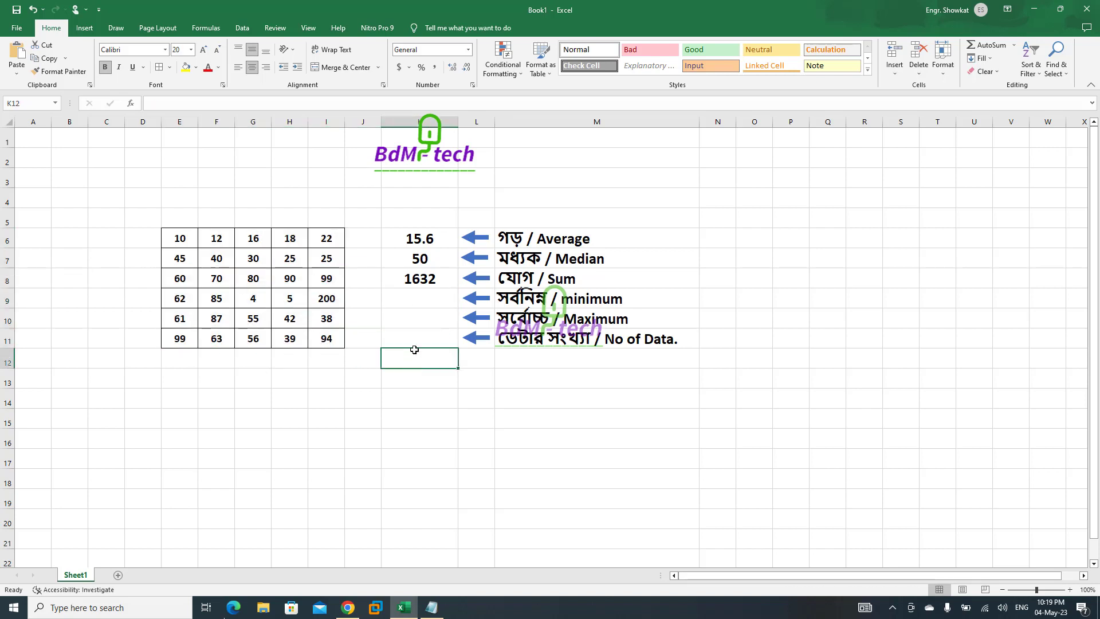
Calculate the minimum of the data range E6:I11 in cell K9 with the MIN function.
left_click(441, 308)
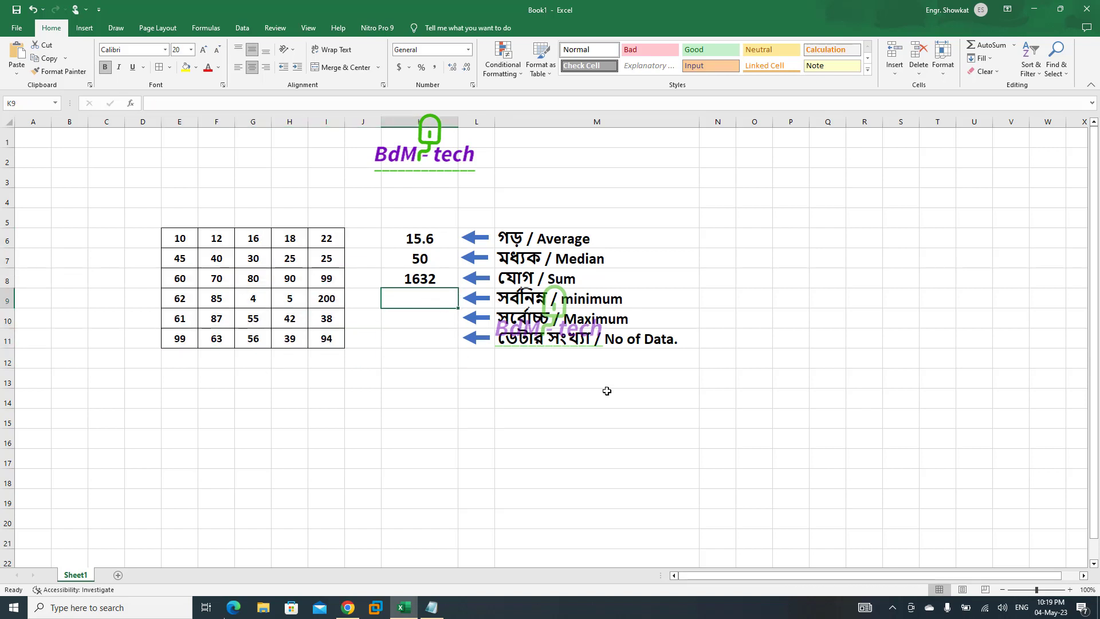
type("=")
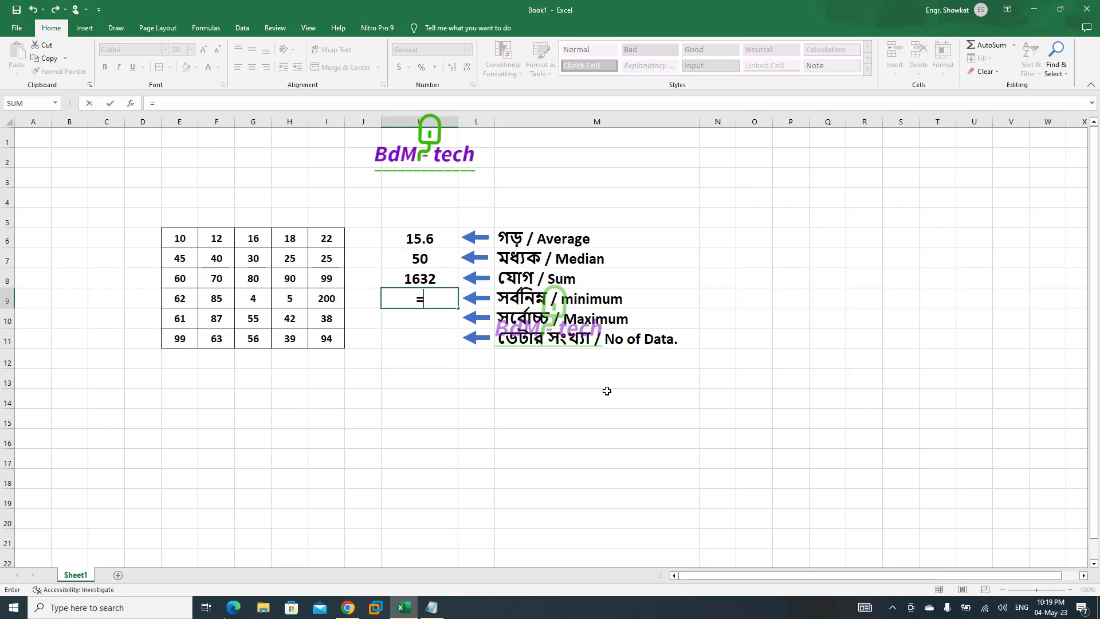
type("min")
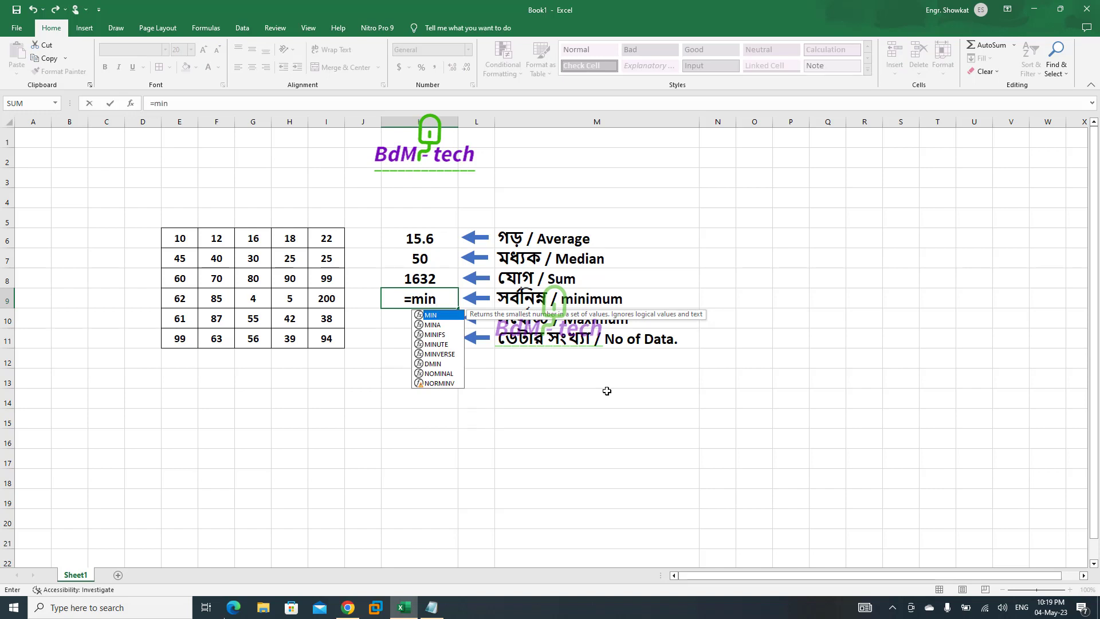
type("(")
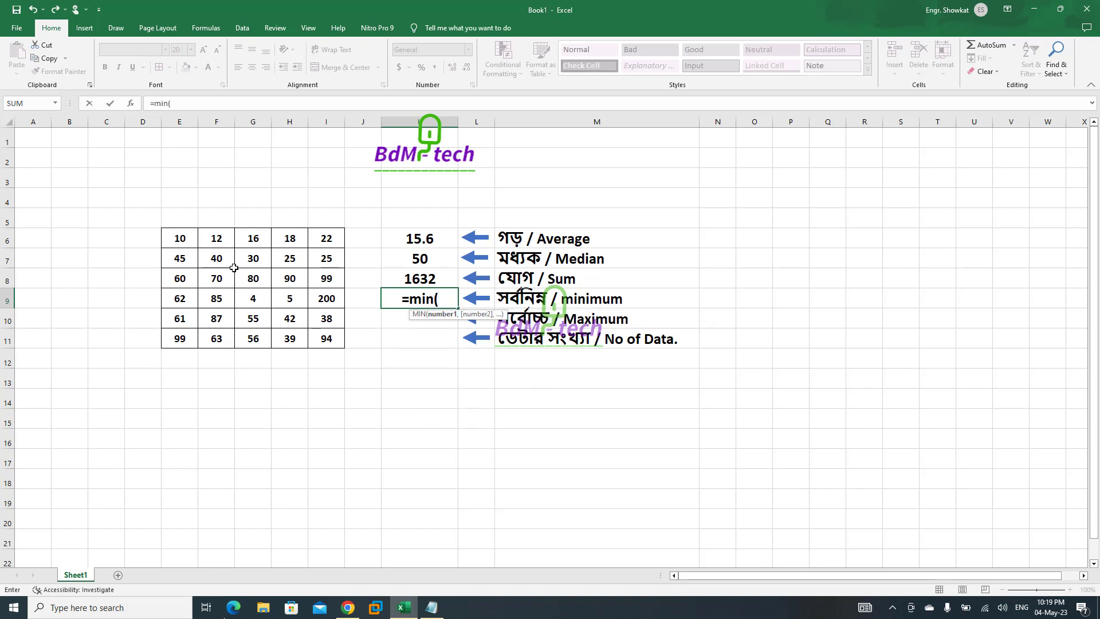
left_click_drag(181, 239, 321, 341)
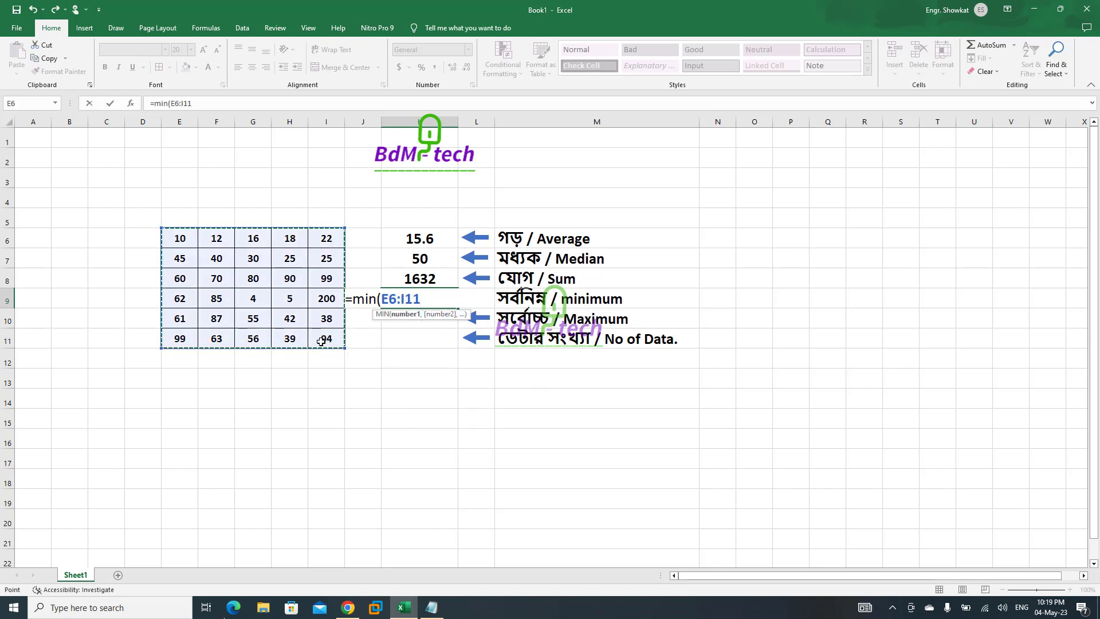
type(")")
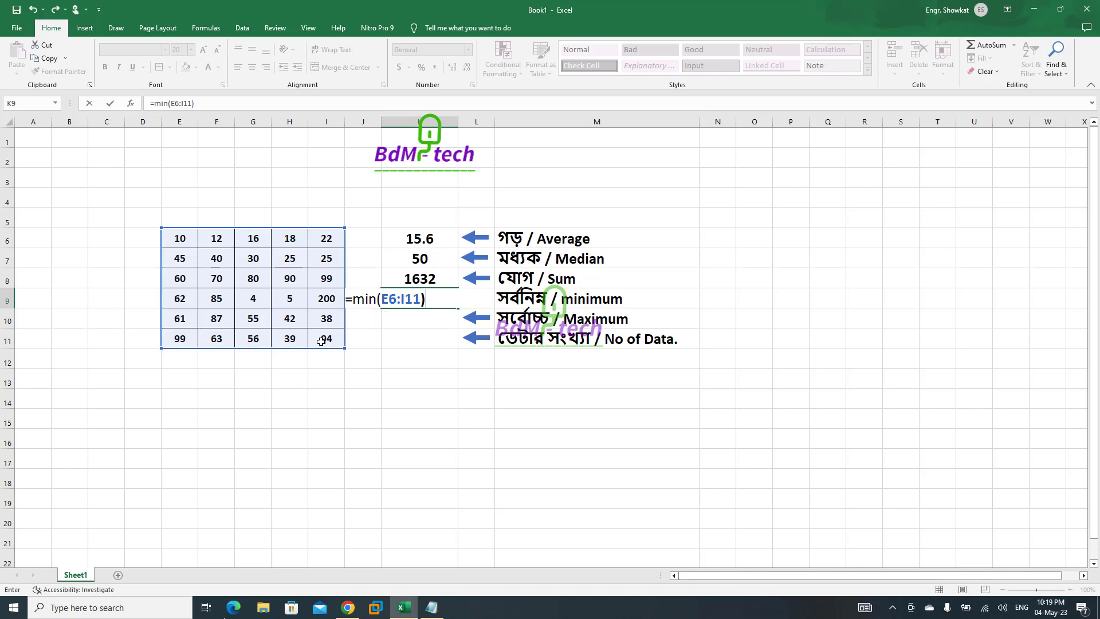
key("Return")
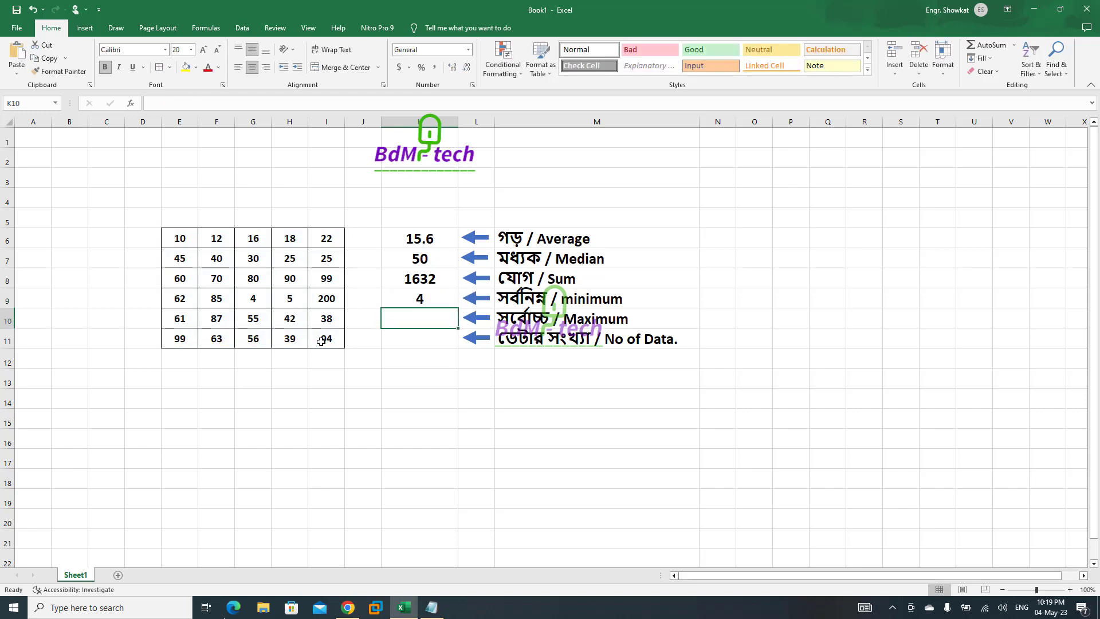
Highlight the smallest data value in cell G9 and the minimum result in cell K9 with yellow fill.
left_click(253, 303)
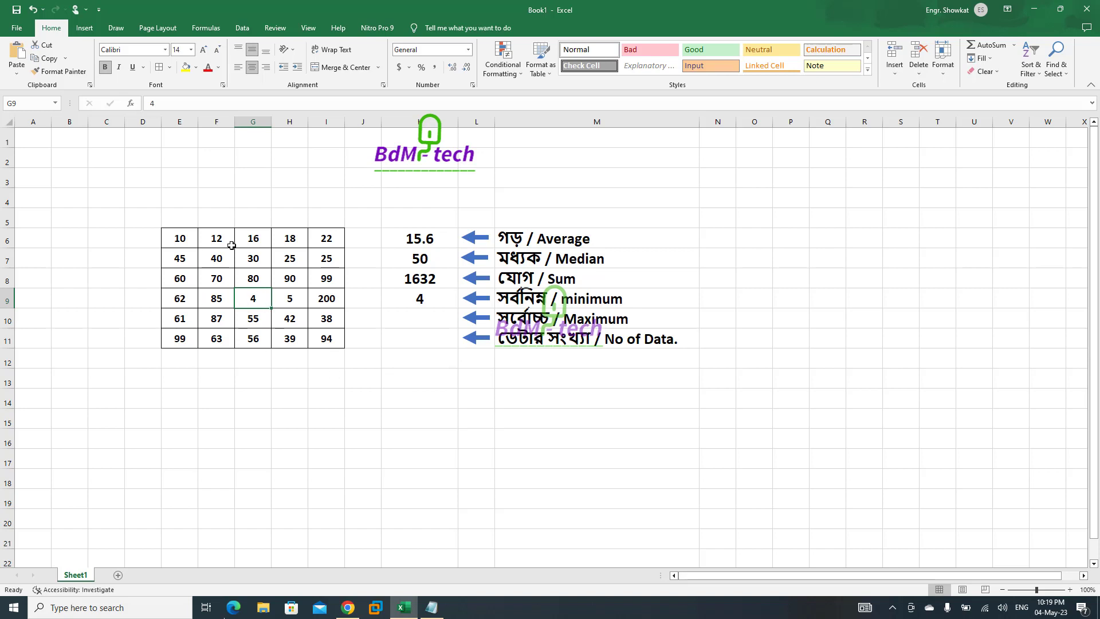
left_click(185, 67)
left_click(415, 300)
left_click(185, 67)
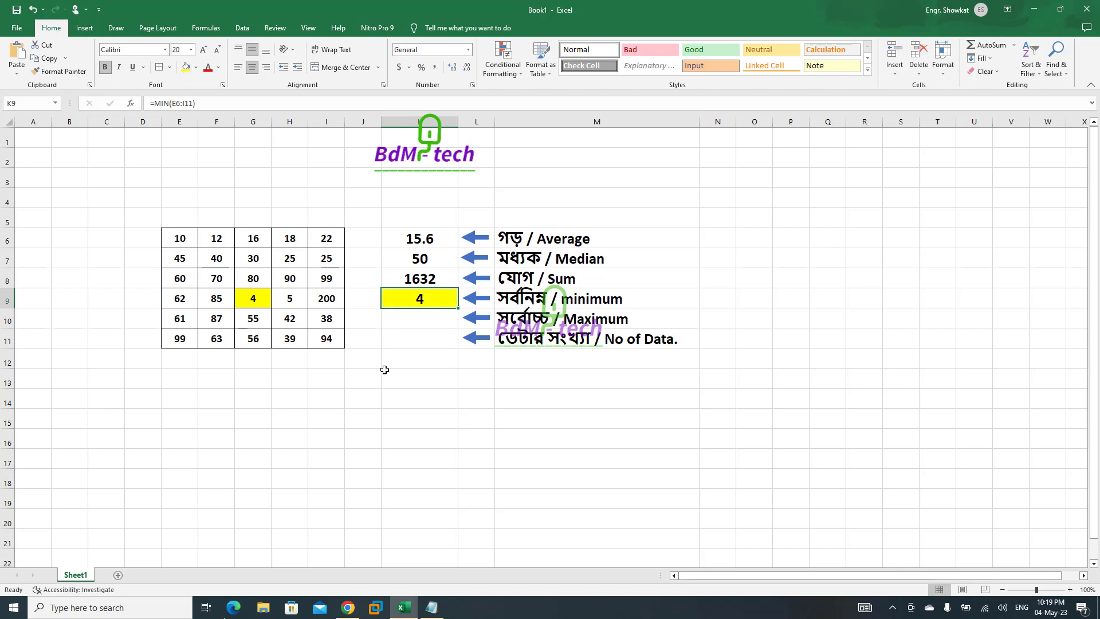
Calculate the maximum of the data range E6:I11 in cell K10 with the MAX function.
left_click(415, 404)
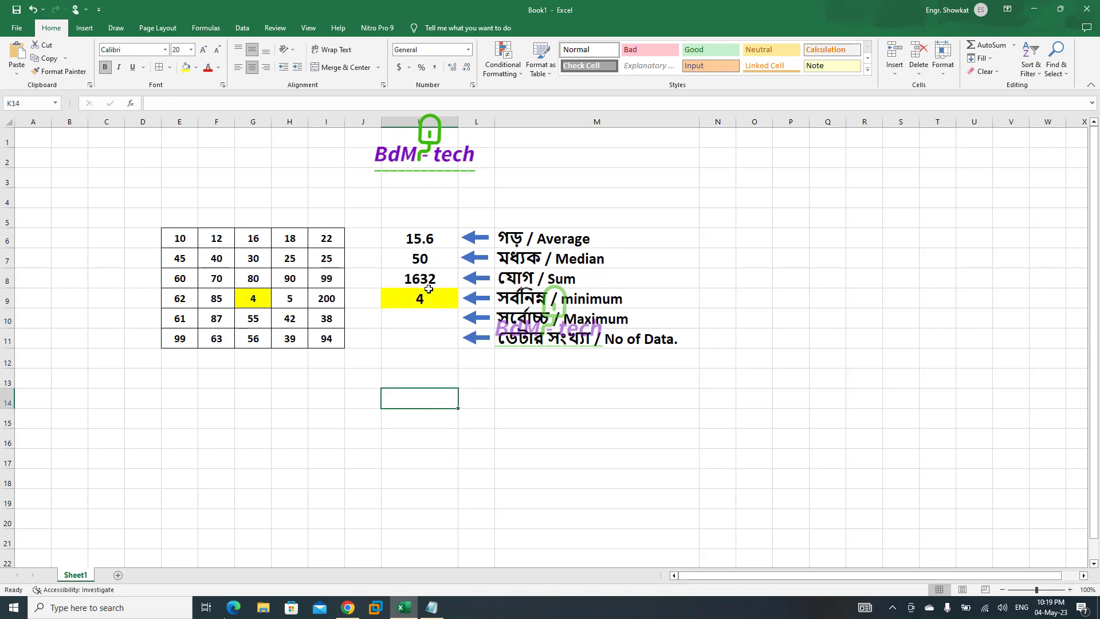
left_click(426, 327)
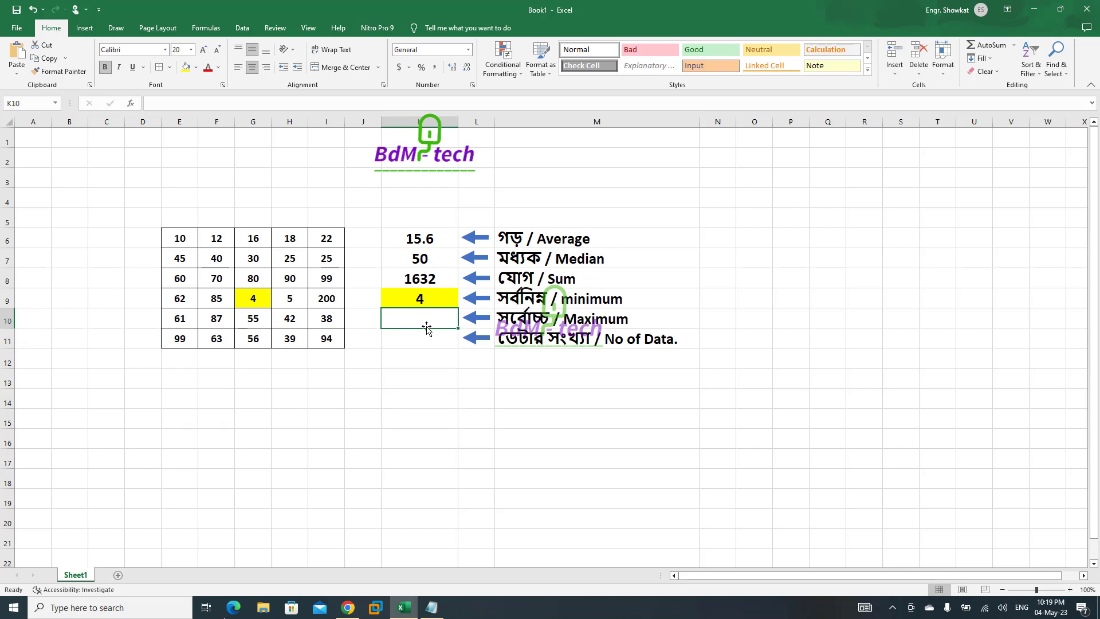
type("=")
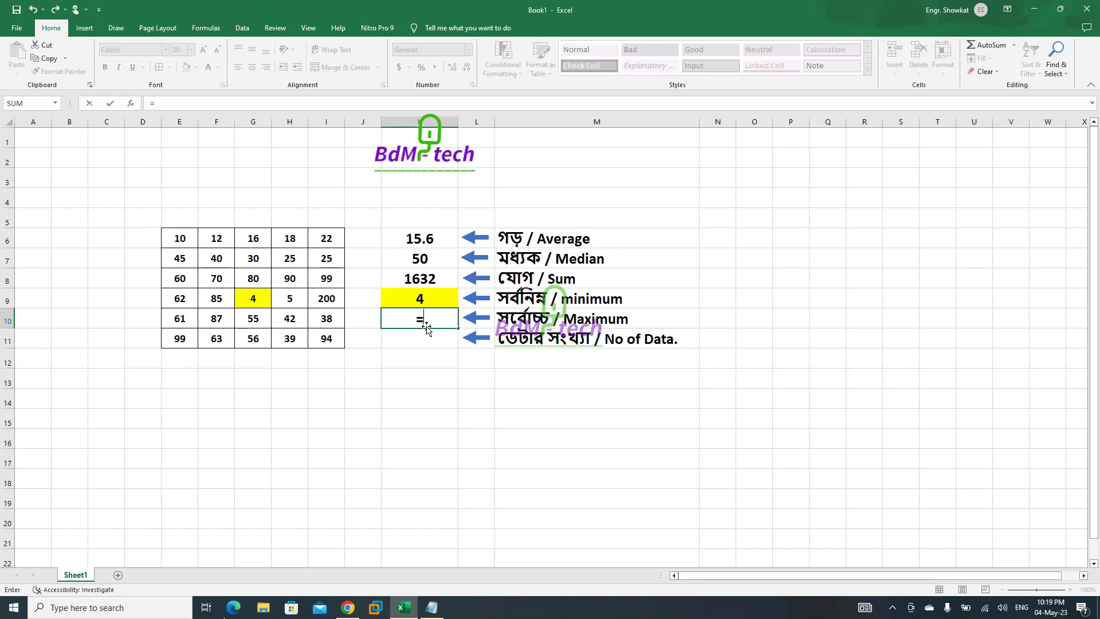
type("m")
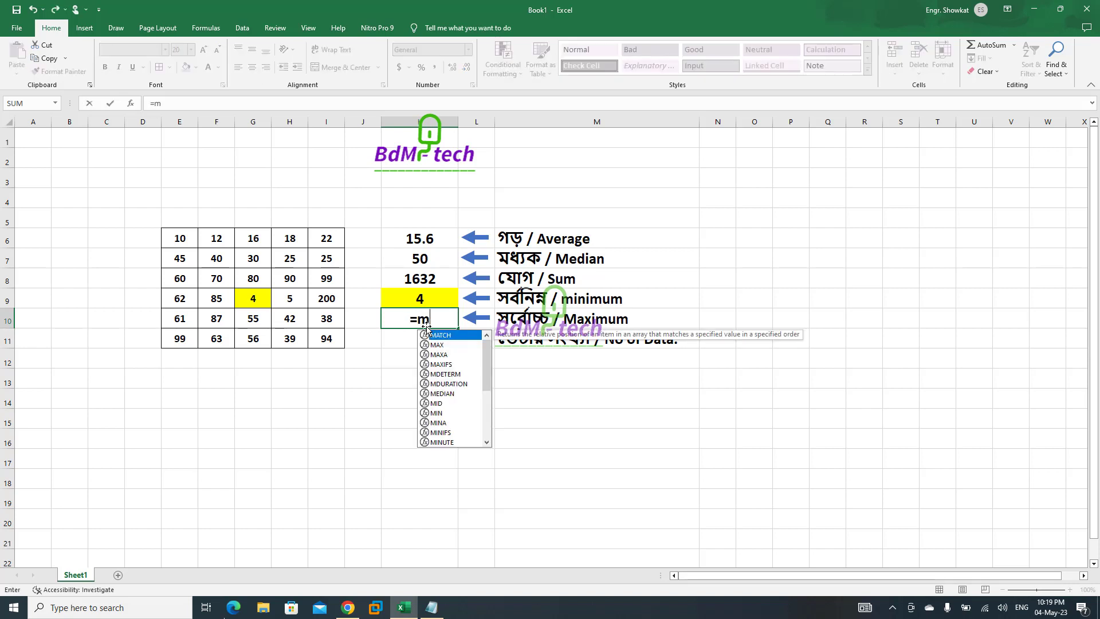
type("ax")
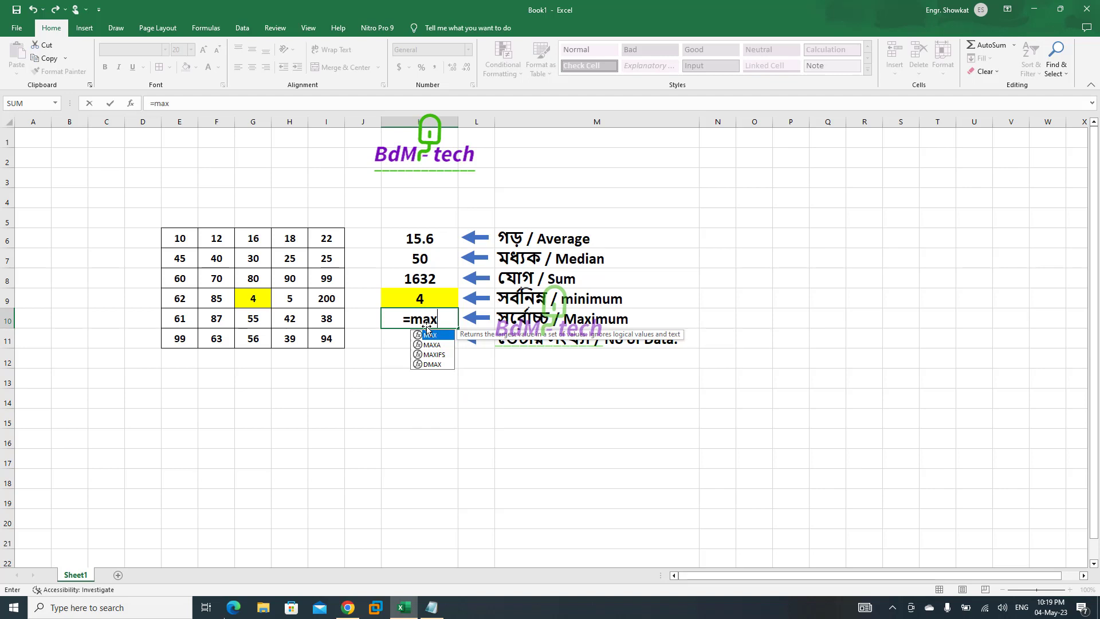
type("(")
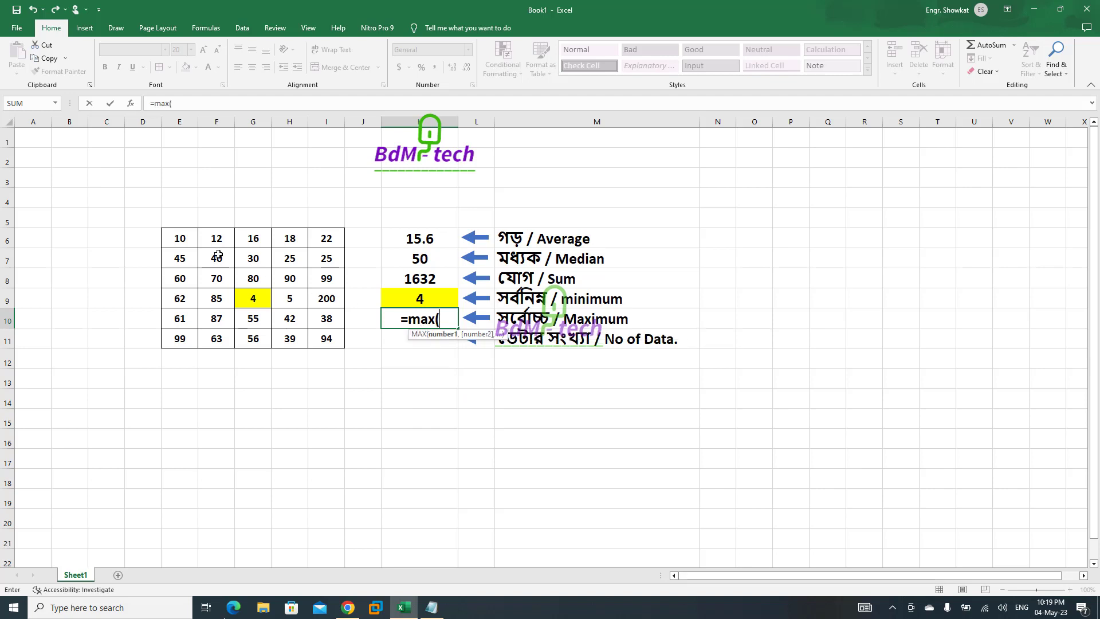
left_click_drag(182, 238, 320, 341)
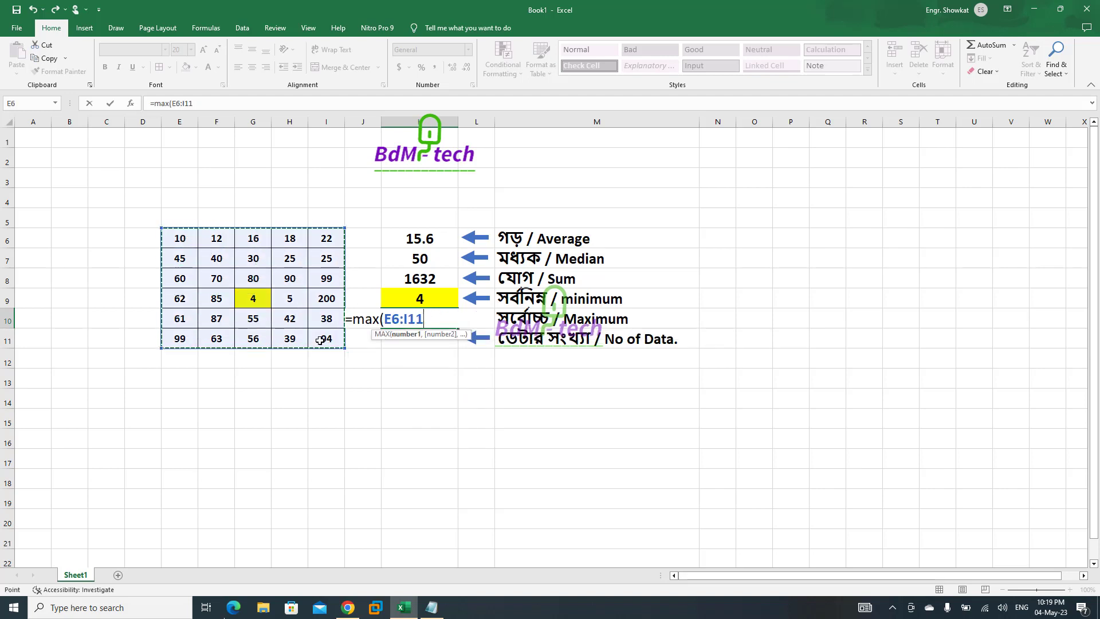
type(")")
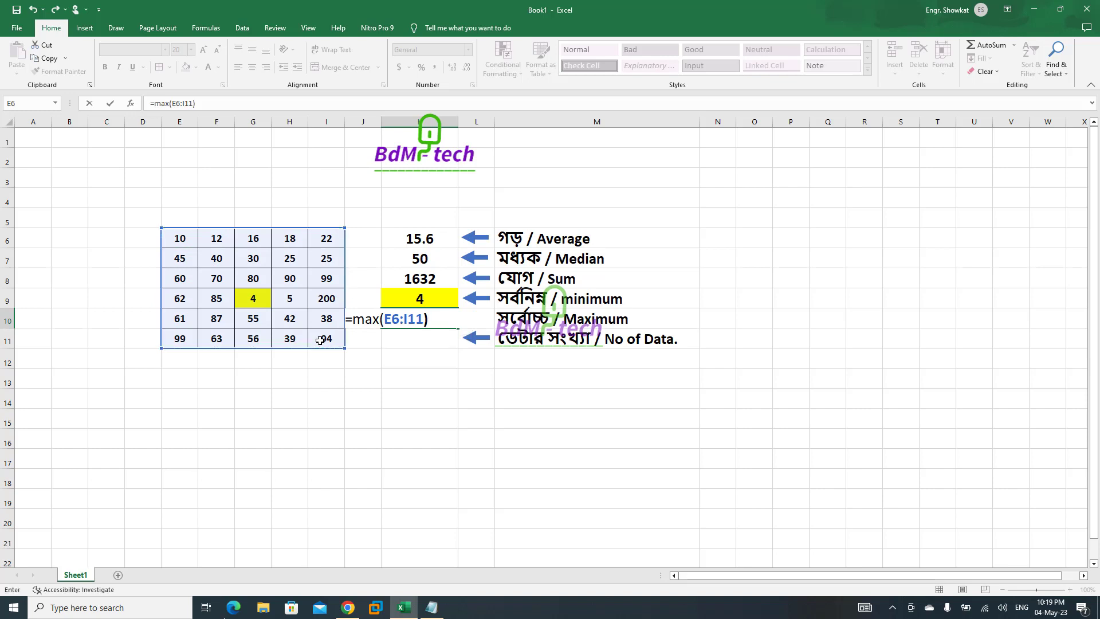
key("Return")
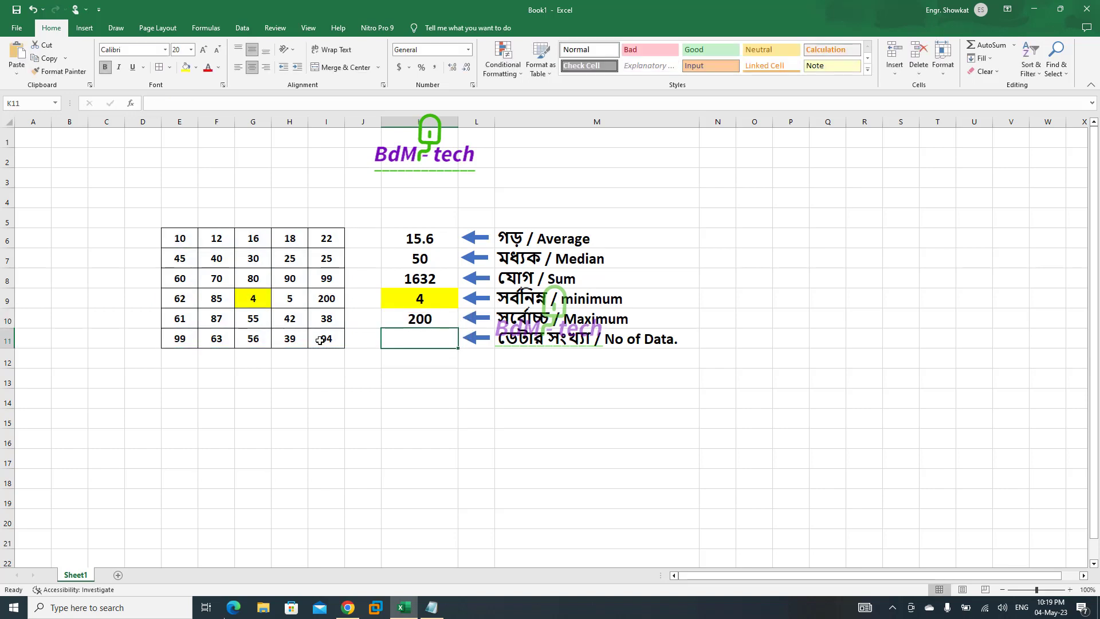
Highlight the largest data value in cell I9 and the maximum result in cell K10 with light orange fill.
left_click(321, 301)
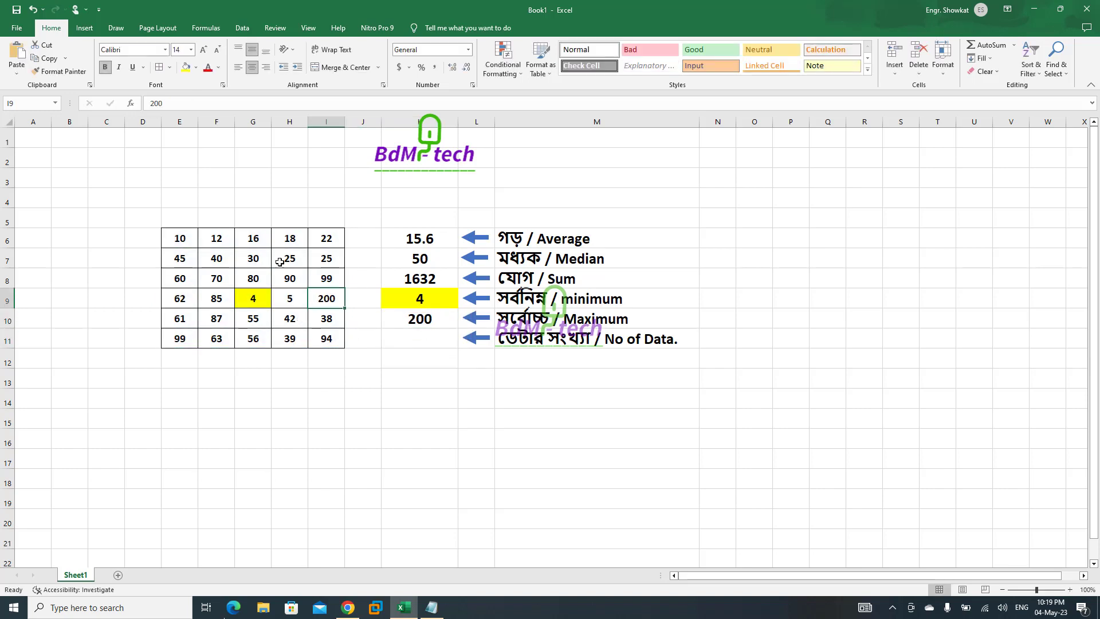
left_click(196, 67)
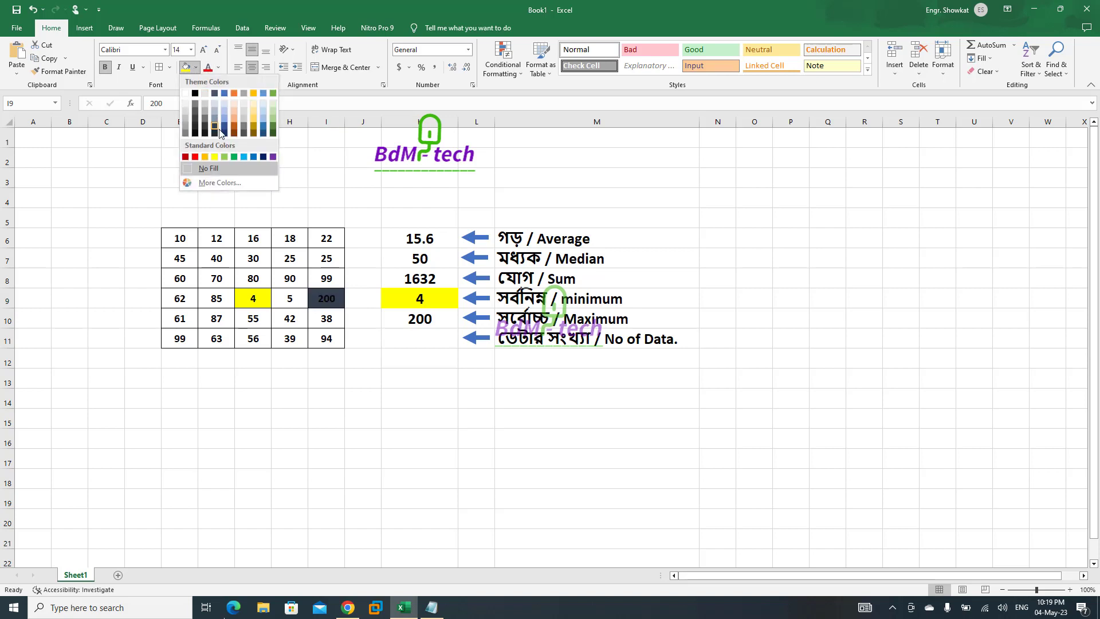
left_click(235, 120)
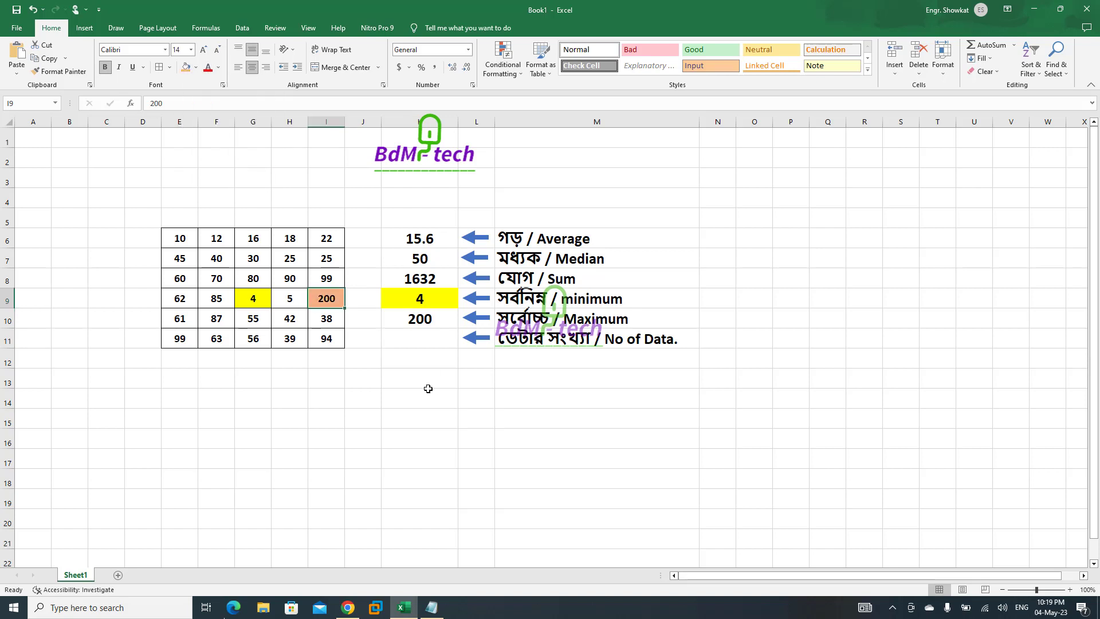
left_click(422, 330)
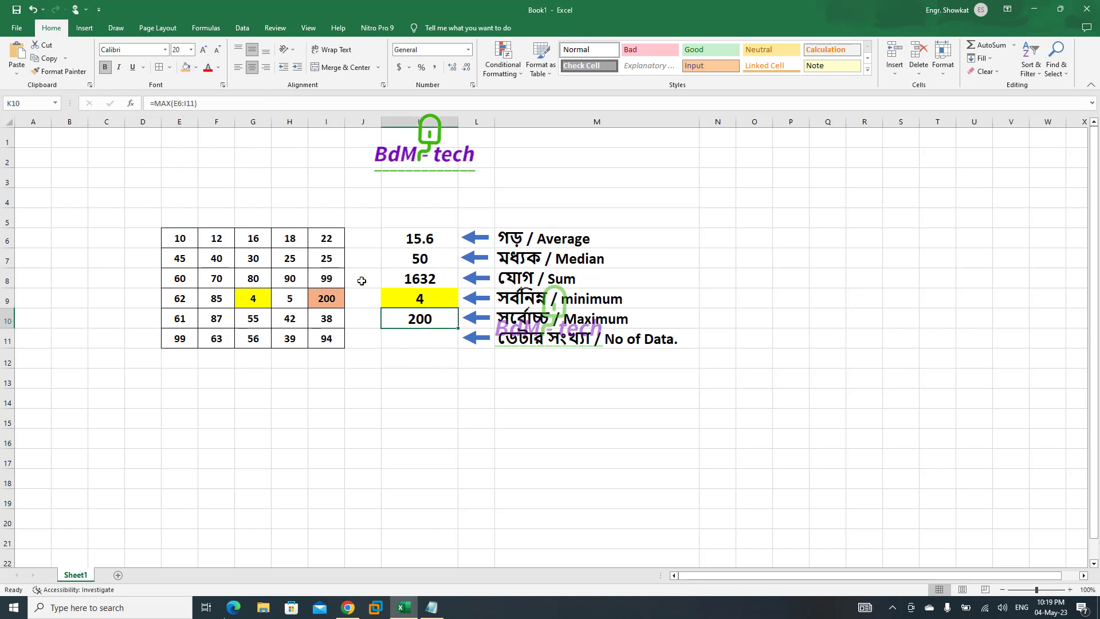
left_click(185, 67)
left_click(422, 398)
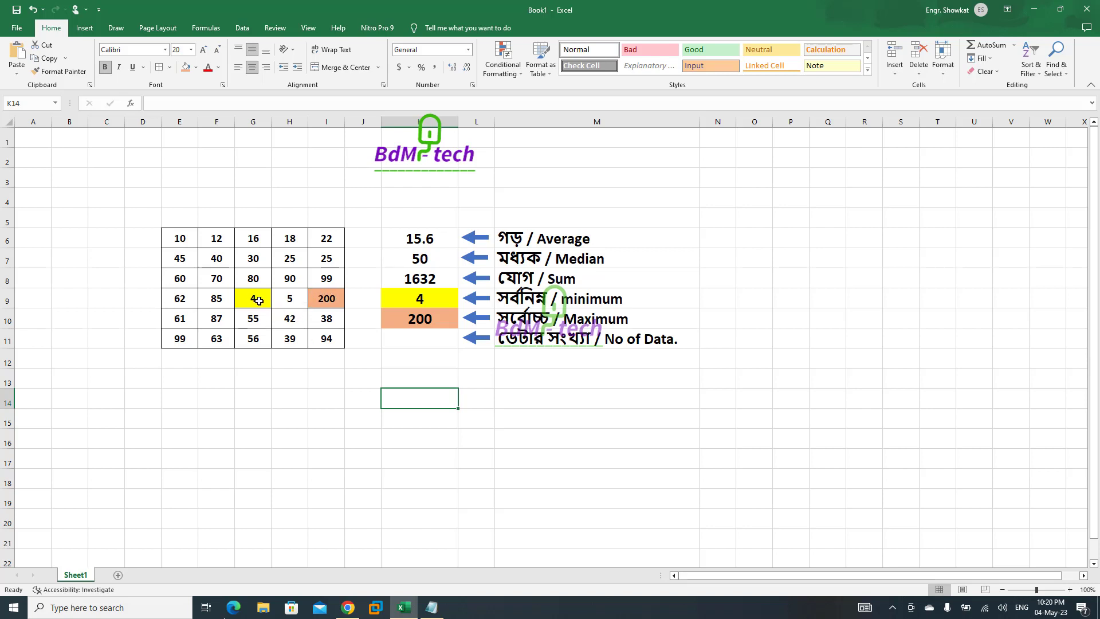
Count the data values in the range E6:I11 in cell K11 with the COUNT function.
left_click(423, 344)
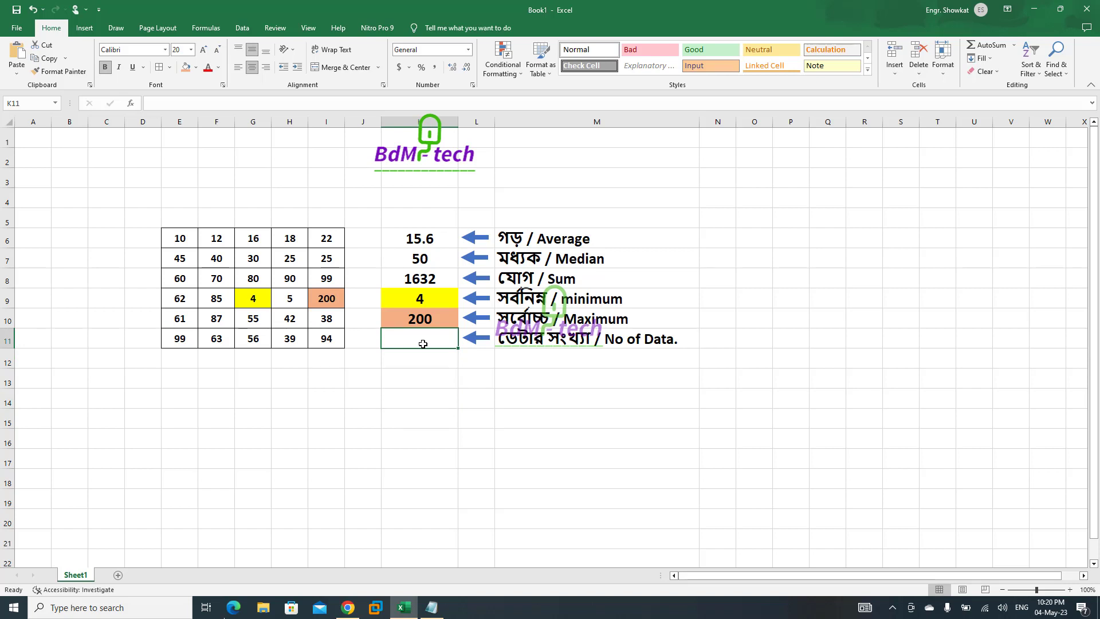
type("=count")
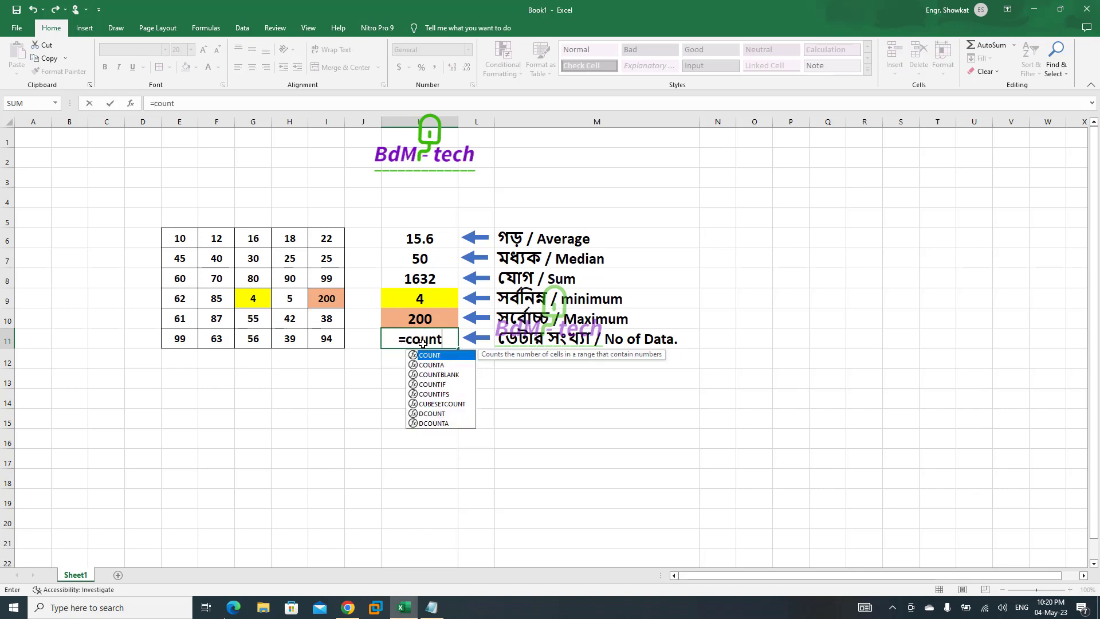
type("(")
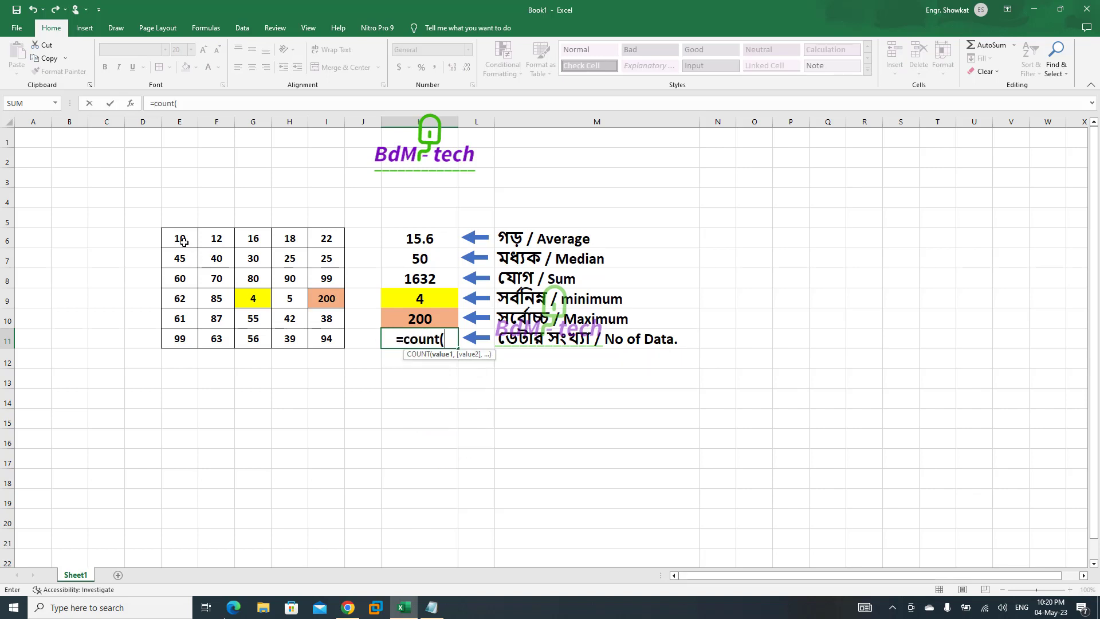
left_click_drag(179, 240, 316, 339)
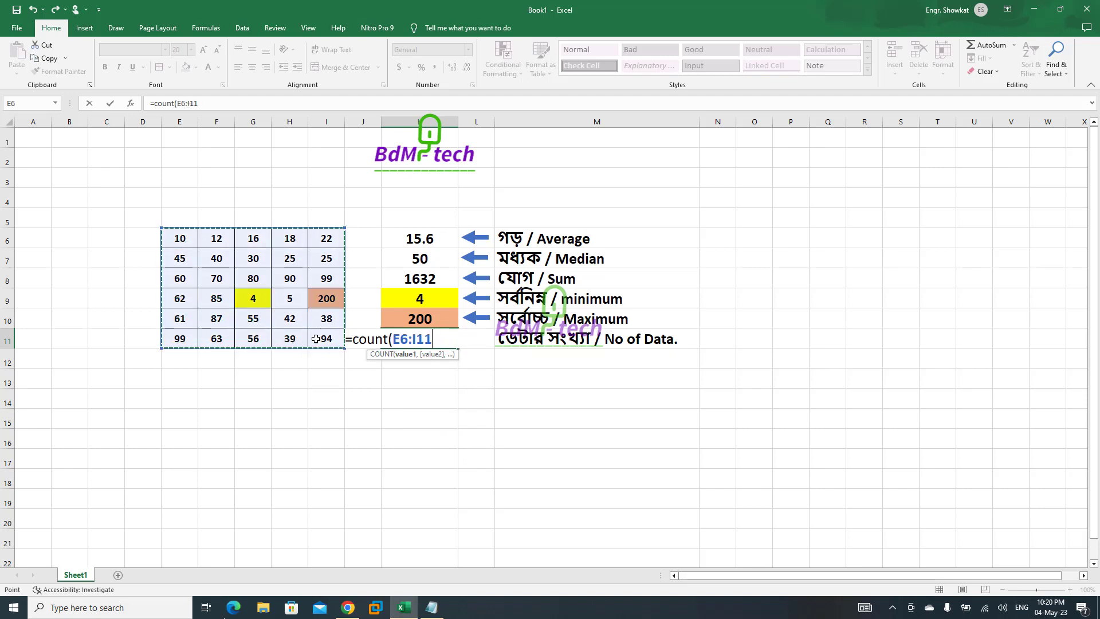
type(")")
key("Return")
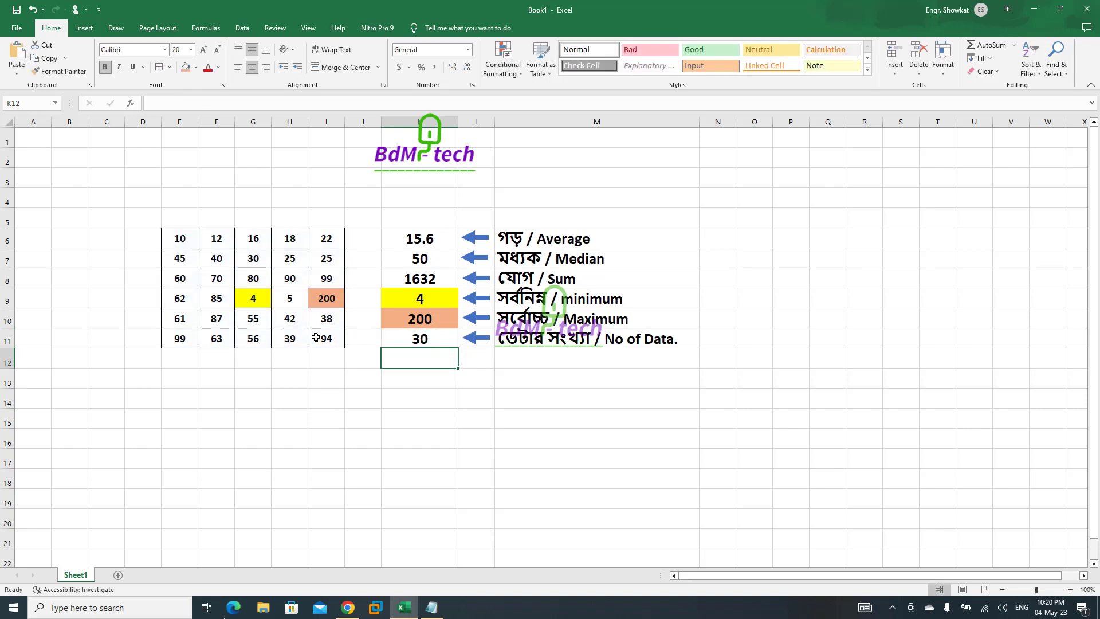
Check the data count by going through the columns along E6:I6 and the rows down E6:E11 cell by cell.
left_click(185, 240)
left_click(221, 240)
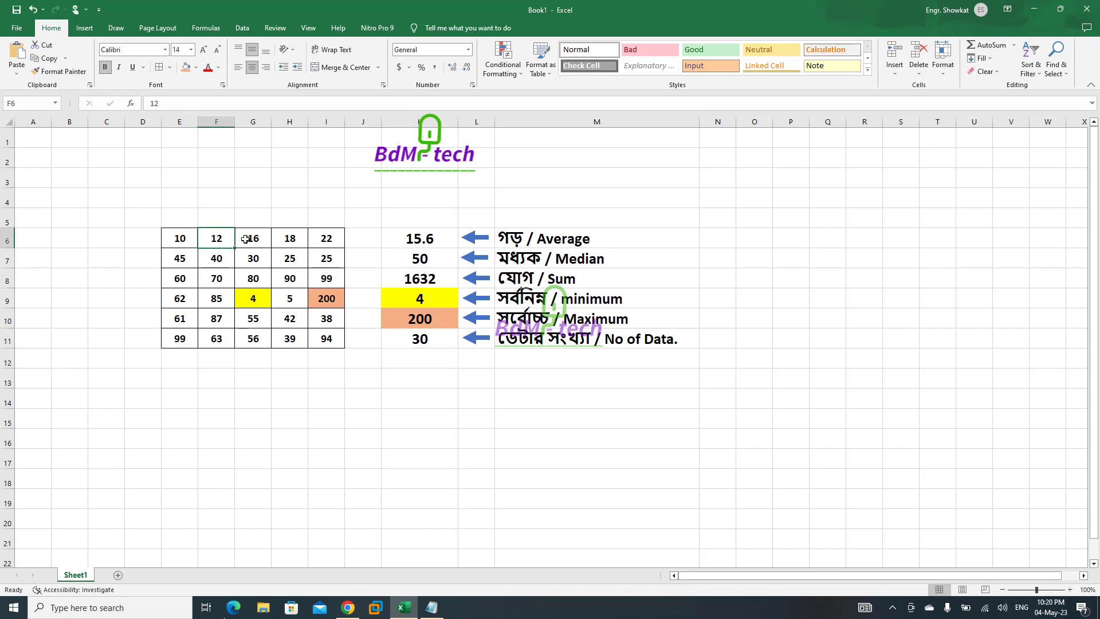
left_click(254, 240)
left_click(290, 240)
left_click(326, 241)
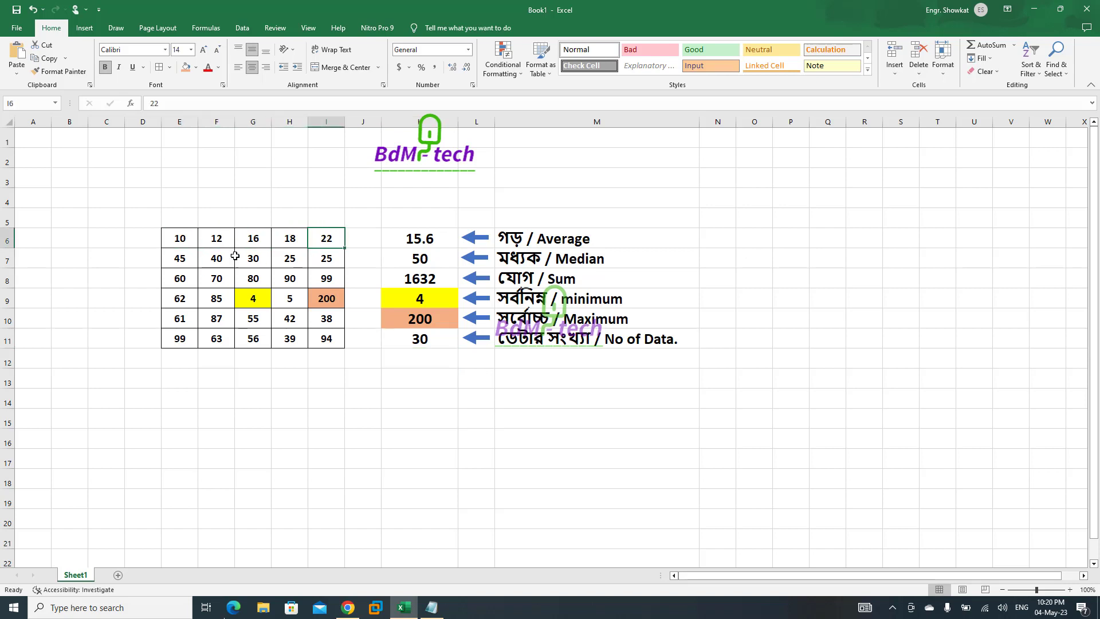
left_click(183, 238)
left_click(178, 262)
left_click(178, 282)
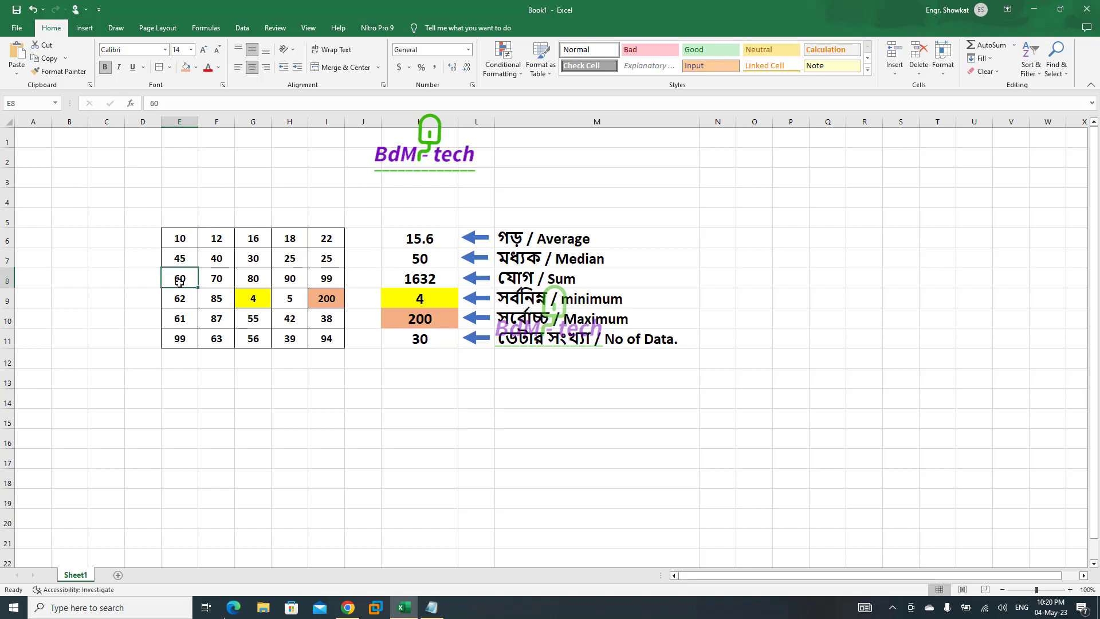
left_click(177, 300)
left_click(178, 319)
left_click(184, 340)
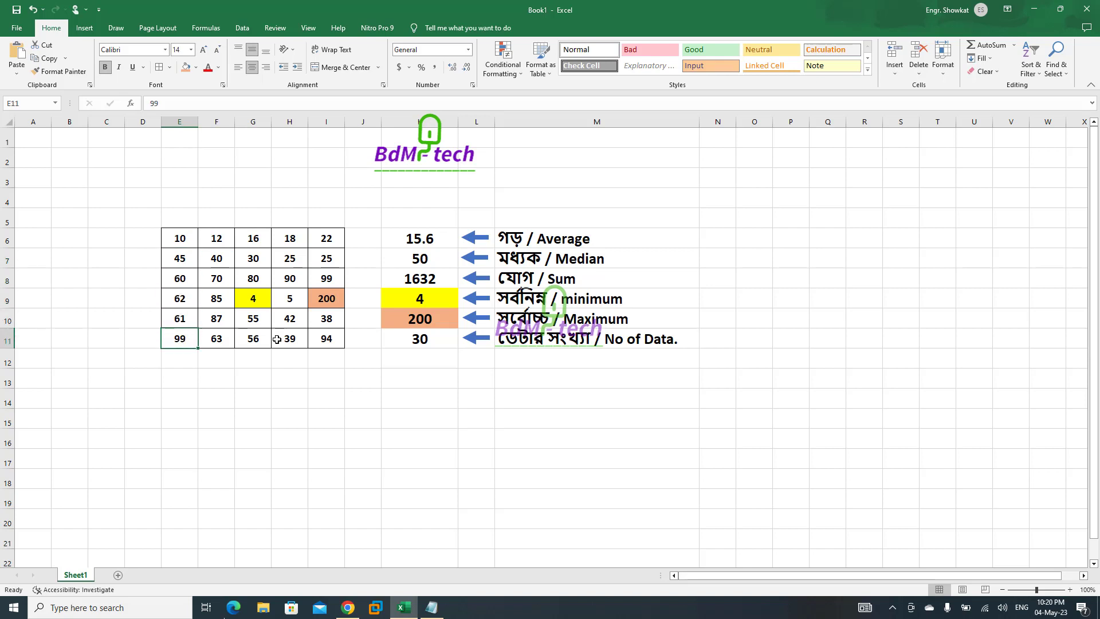